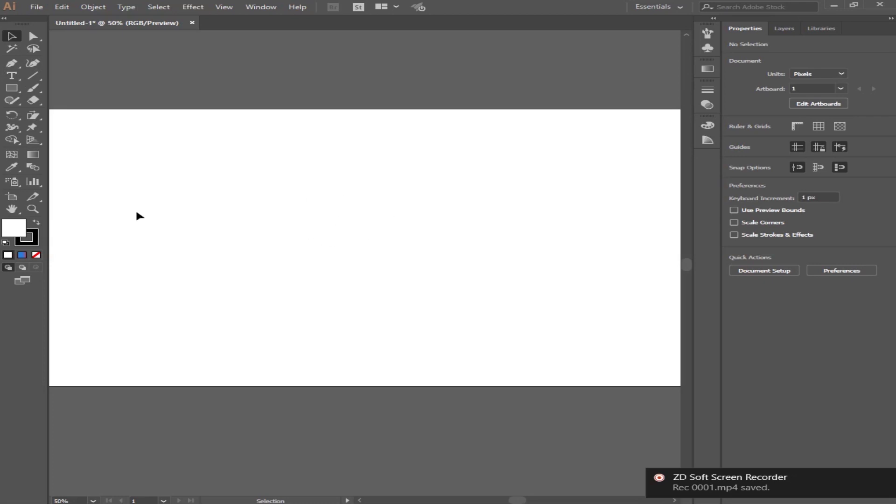
Step: Draw a tall rectangle, about 302 by 612 px, on the artboard's left
drag(12, 88, 32, 96)
click(86, 91)
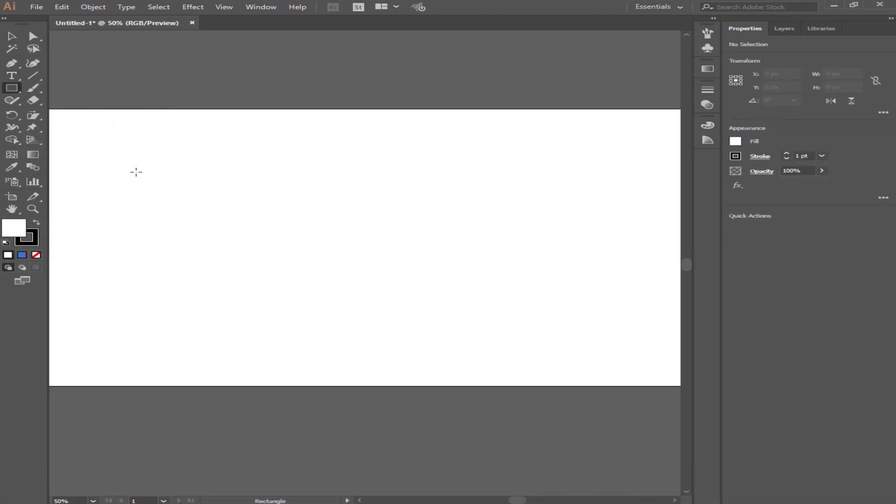
drag(171, 147, 274, 308)
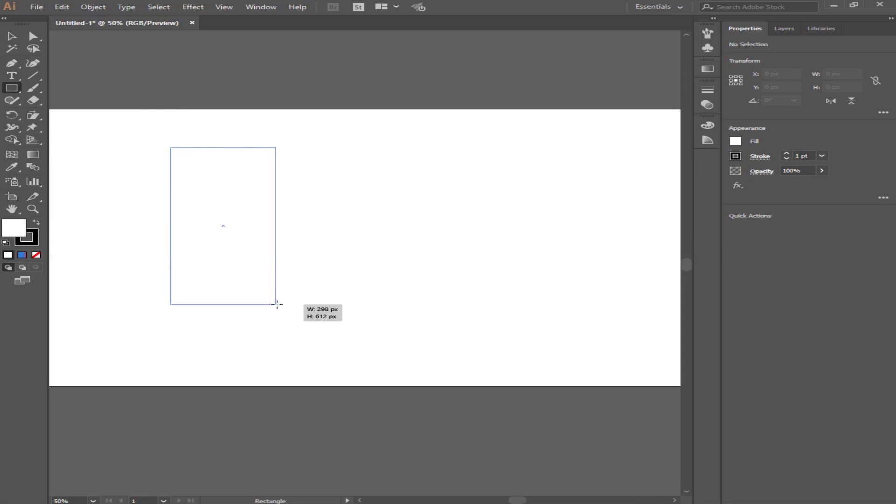
drag(274, 308, 277, 304)
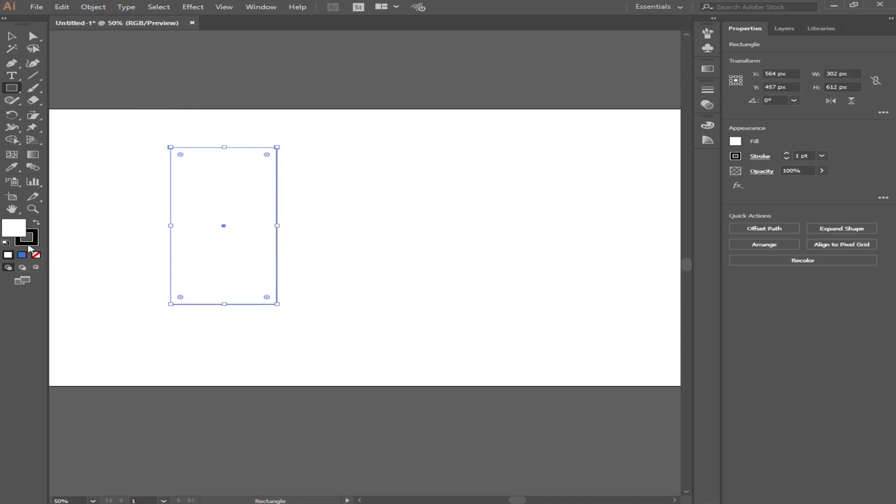
Step: Give the rectangle a light grey E0E0E0 fill with no stroke
click(29, 243)
click(14, 228)
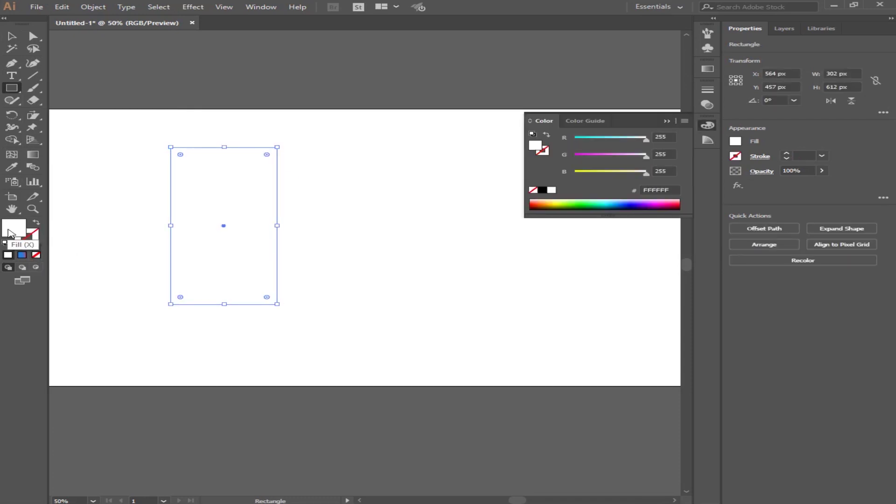
double_click(14, 227)
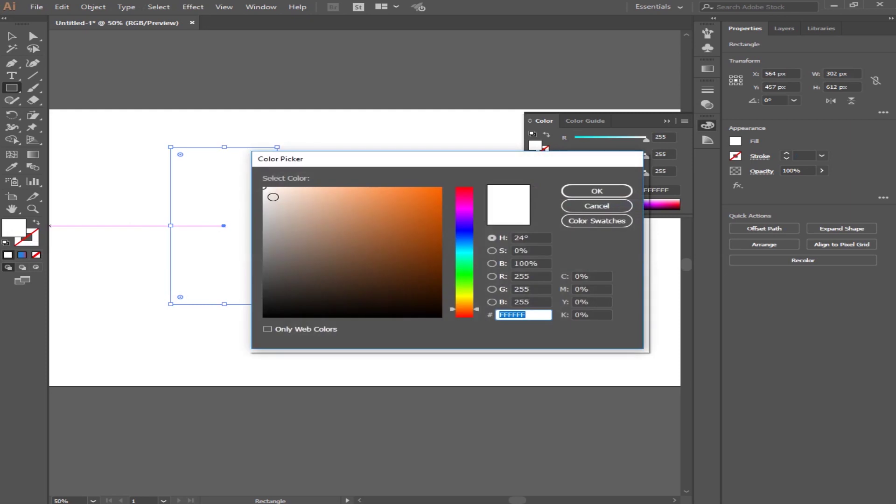
click(588, 191)
key(v)
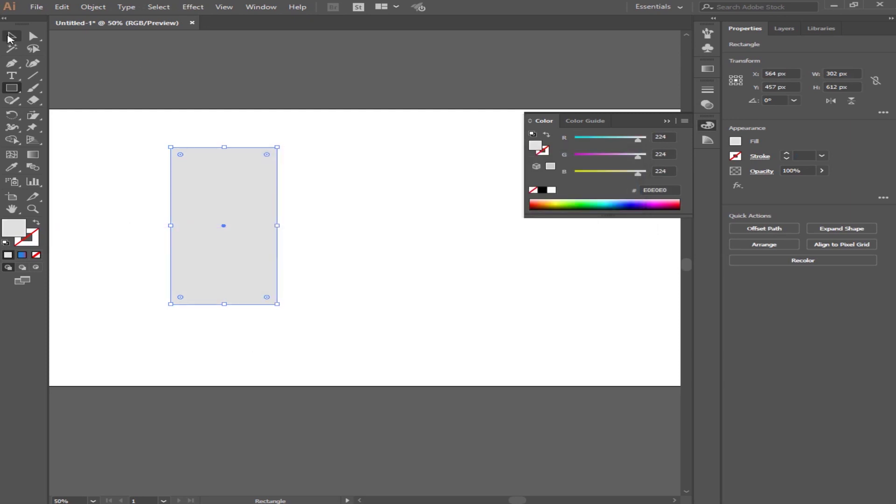
click(314, 150)
scroll(312, 147, up, 1)
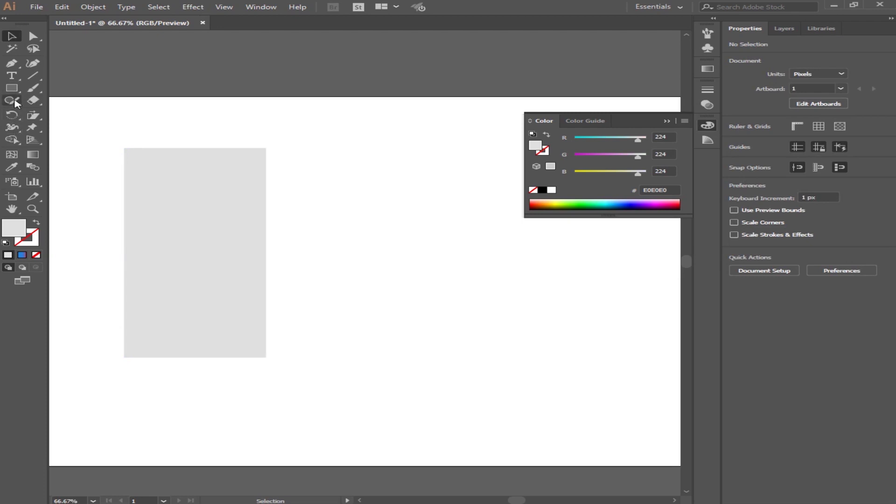
Step: Draw a closed Pen triangle overlapping the card's top-right corner
drag(11, 64, 62, 65)
click(62, 66)
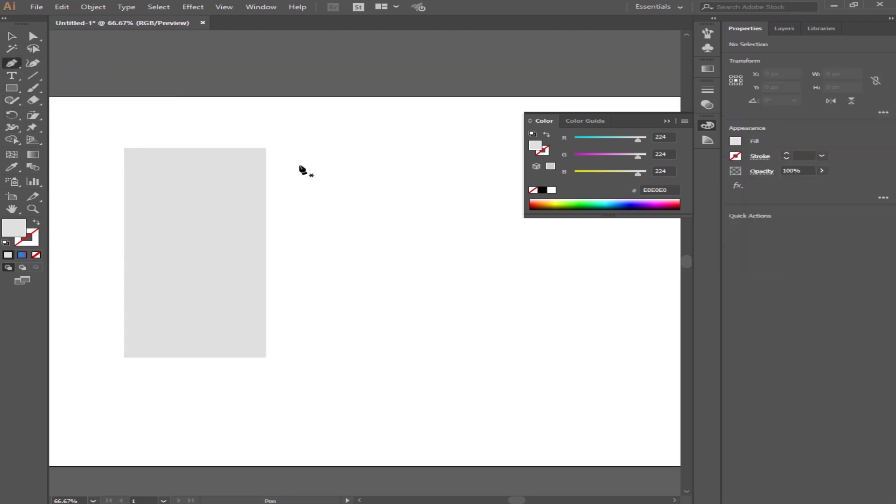
click(215, 139)
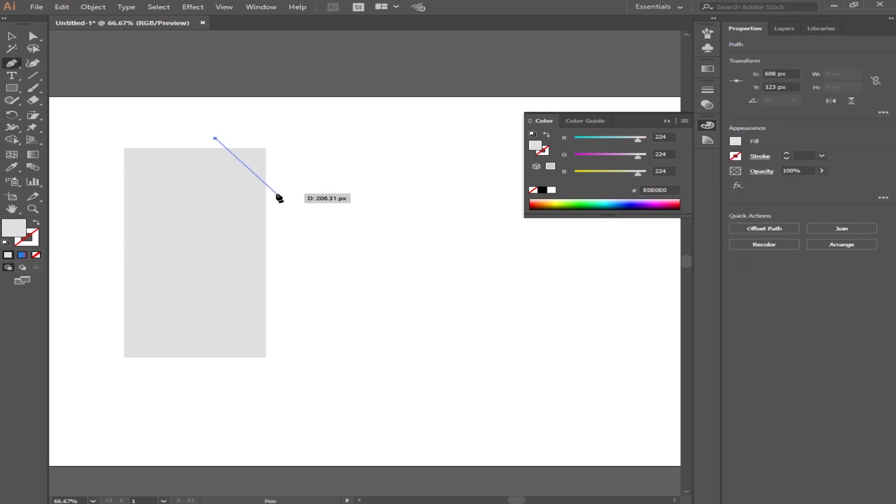
click(277, 193)
click(284, 136)
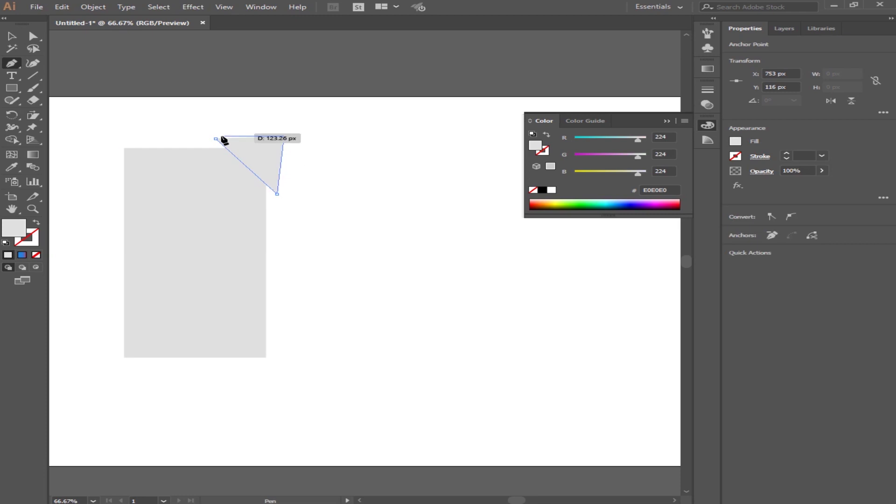
click(215, 138)
Step: Fill the triangle with orange D37535
double_click(15, 233)
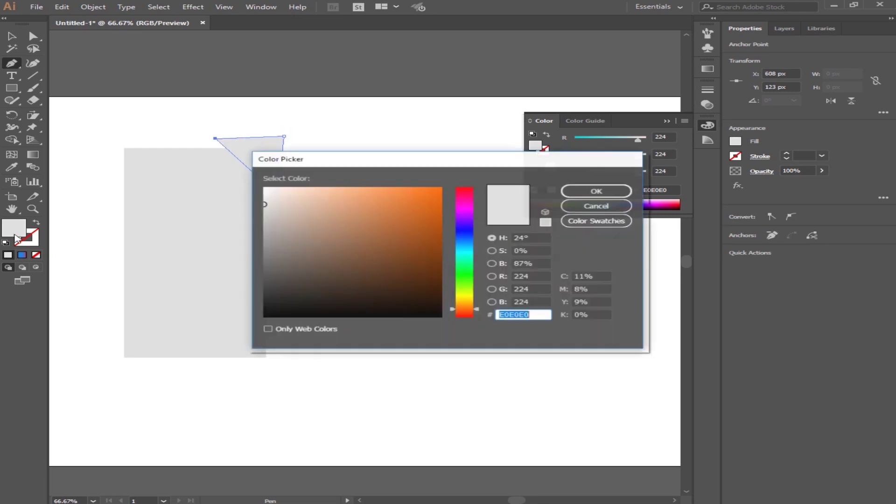
click(397, 209)
click(596, 191)
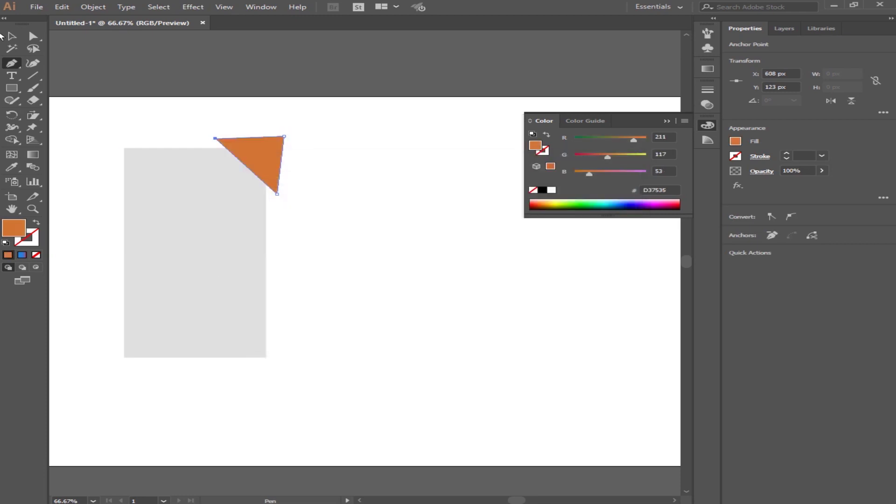
key(v)
click(360, 181)
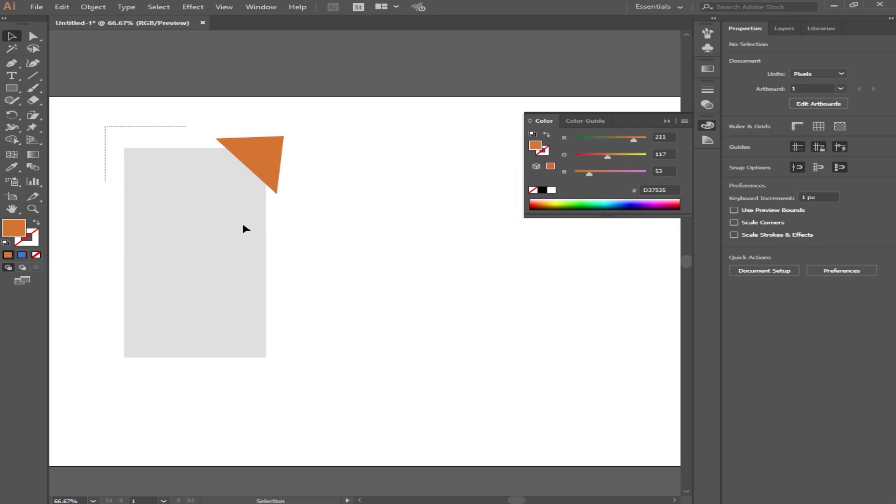
Step: Trim away the triangle part outside the card using the Shape Builder with Alt
drag(242, 228, 236, 279)
key(ctrl+shift+a)
click(12, 139)
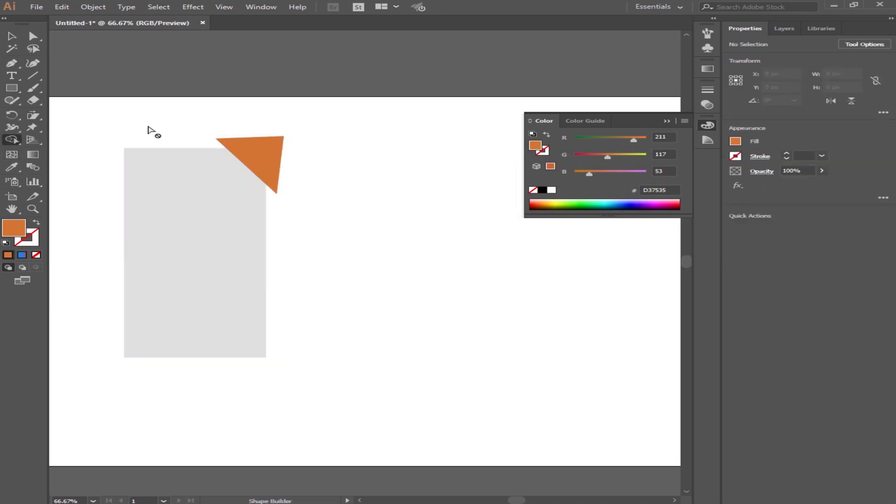
key(alt)
drag(88, 117, 391, 415)
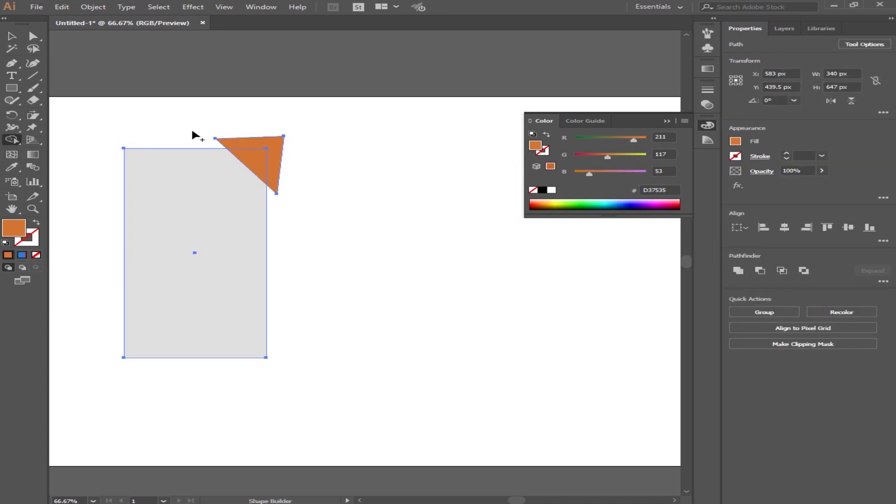
alt+click(256, 146)
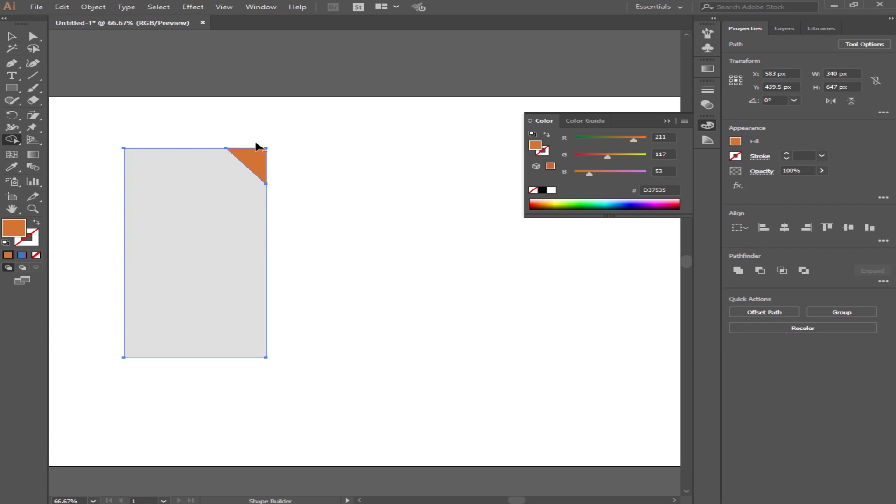
click(12, 36)
click(76, 75)
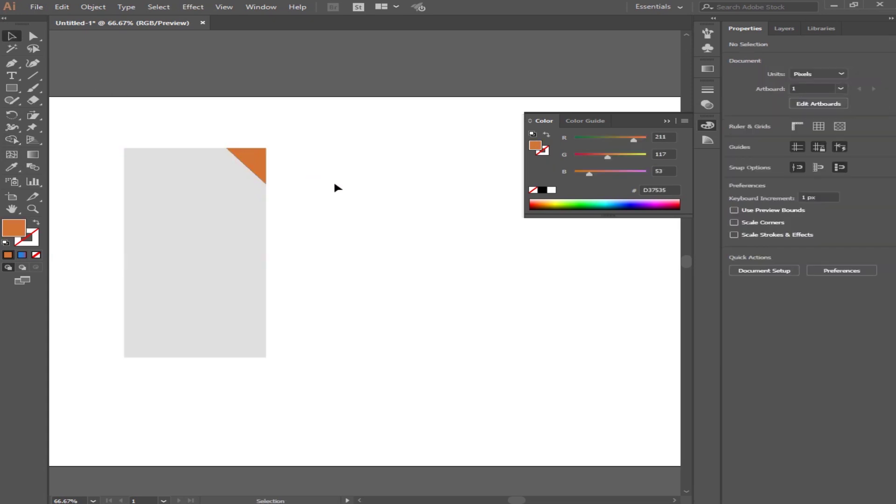
Step: Add a '1 Moth' text line beside the card and enlarge it
click(11, 76)
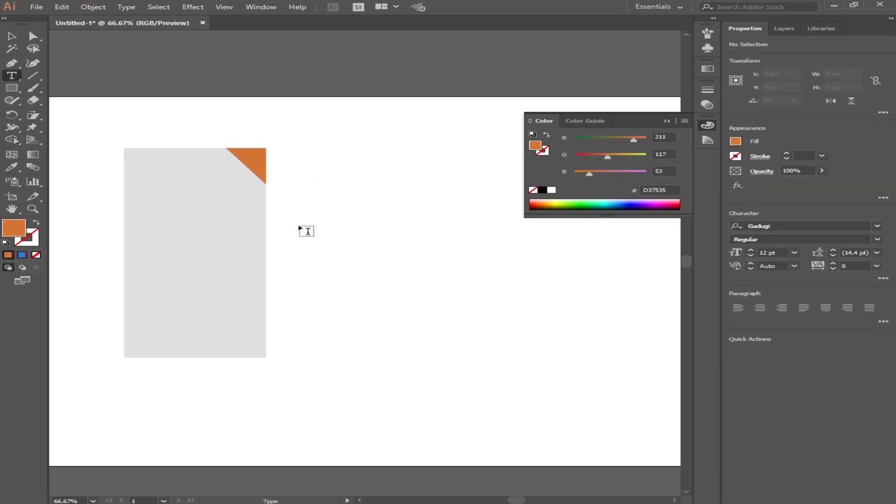
click(303, 228)
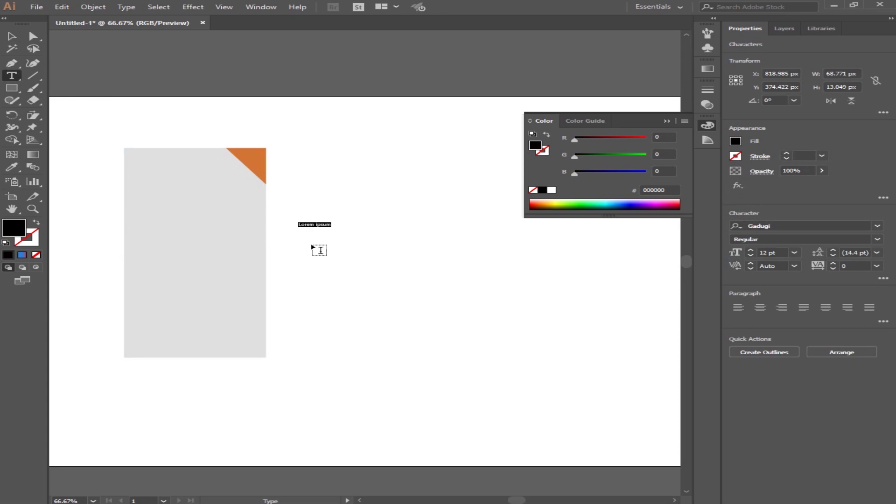
text(1 Moth)
click(12, 37)
drag(321, 218, 345, 216)
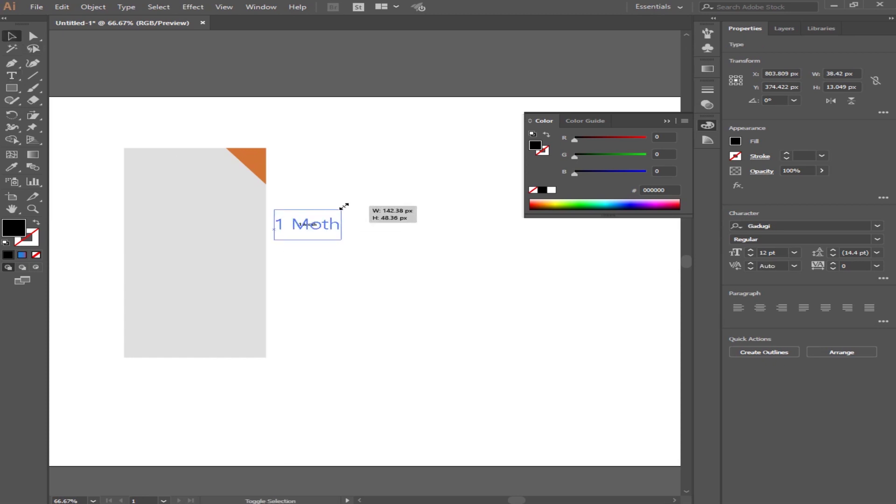
click(429, 242)
Step: Correct the misspelled heading text to '1 Month'
double_click(311, 223)
key(Escape)
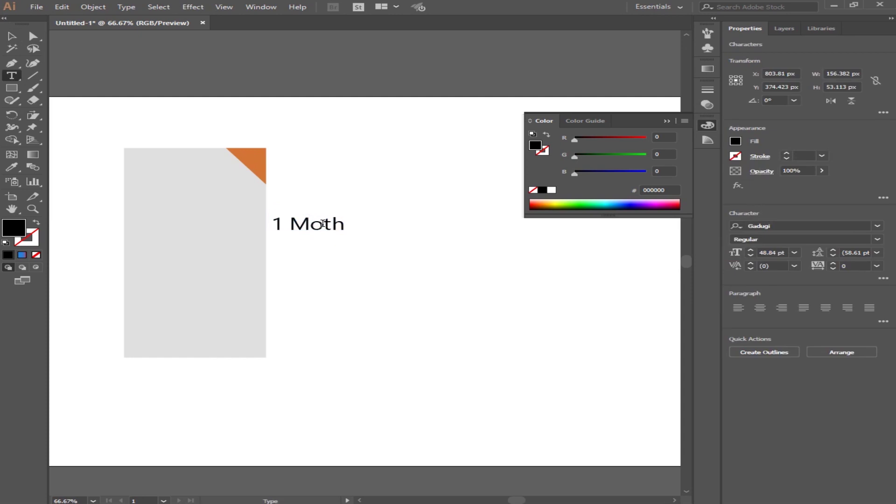
click(335, 224)
double_click(336, 223)
key(BackSpace)
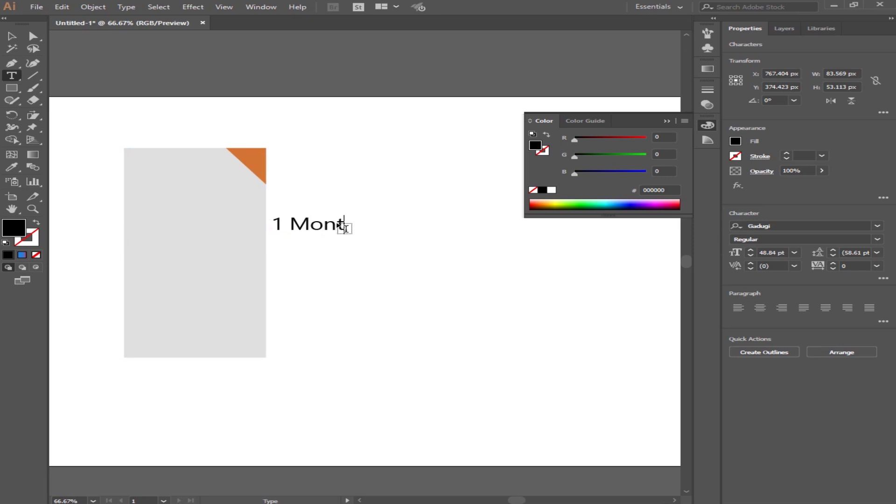
text(h)
click(7, 31)
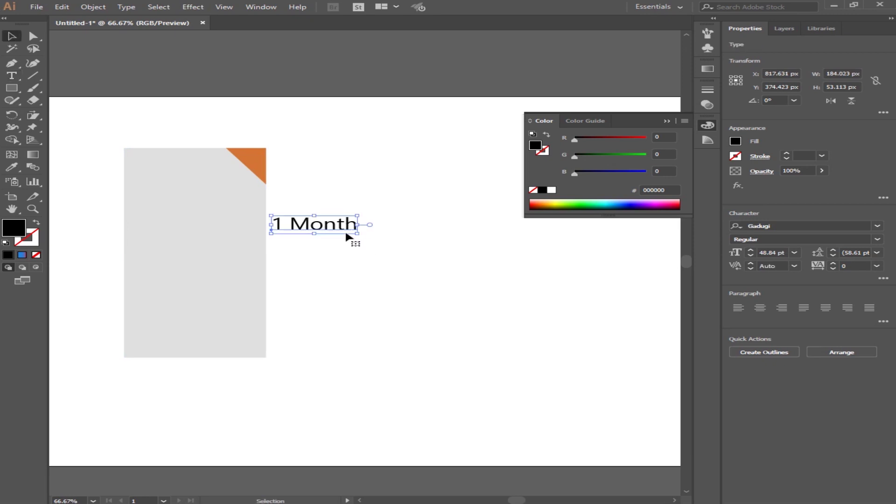
Step: Move '1 Month' to the card's top and centre it horizontally on the card
mouse_move(328, 227)
mouse_down()
mouse_move(212, 173)
mouse_move(232, 164)
mouse_up()
click(299, 196)
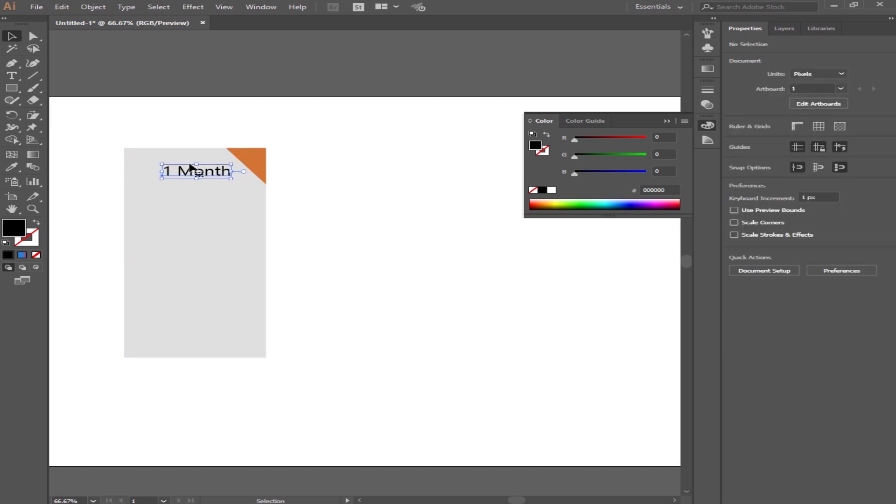
click(190, 173)
shift+click(140, 158)
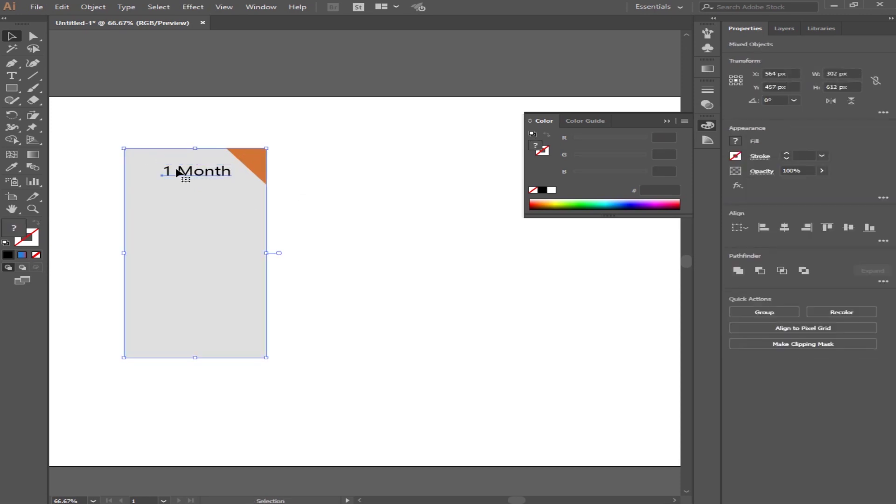
click(265, 186)
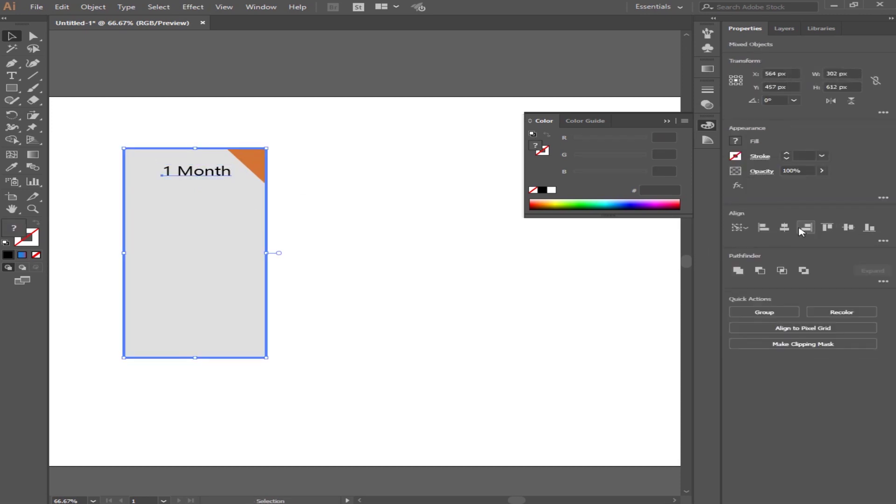
click(786, 230)
click(375, 239)
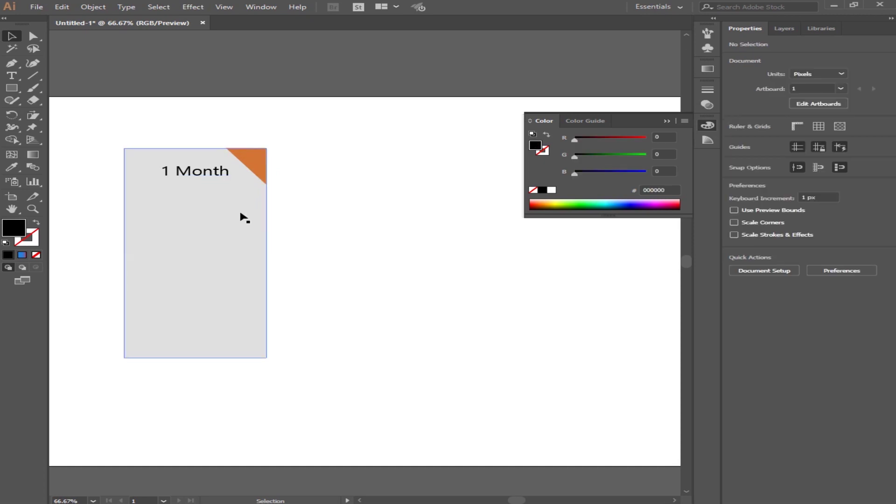
Step: Nudge the '1 Month' heading slightly upward on the card
double_click(196, 176)
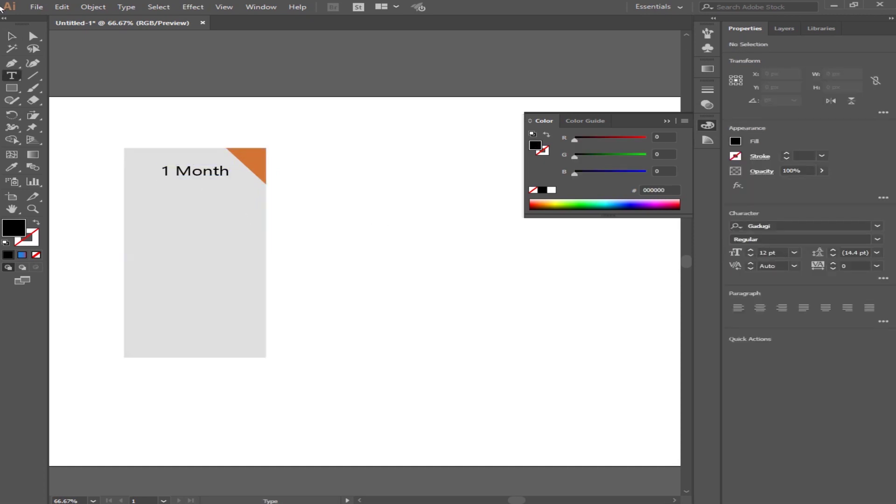
click(10, 37)
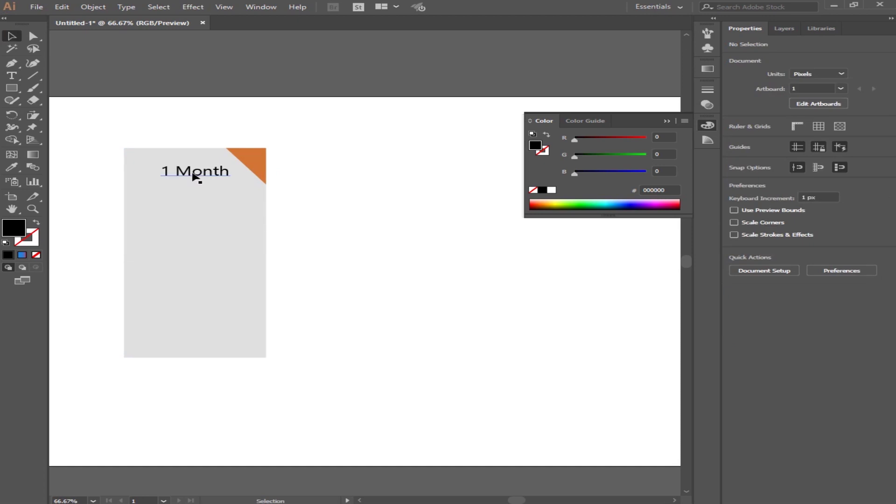
drag(194, 176, 194, 171)
click(393, 144)
drag(394, 144, 346, 162)
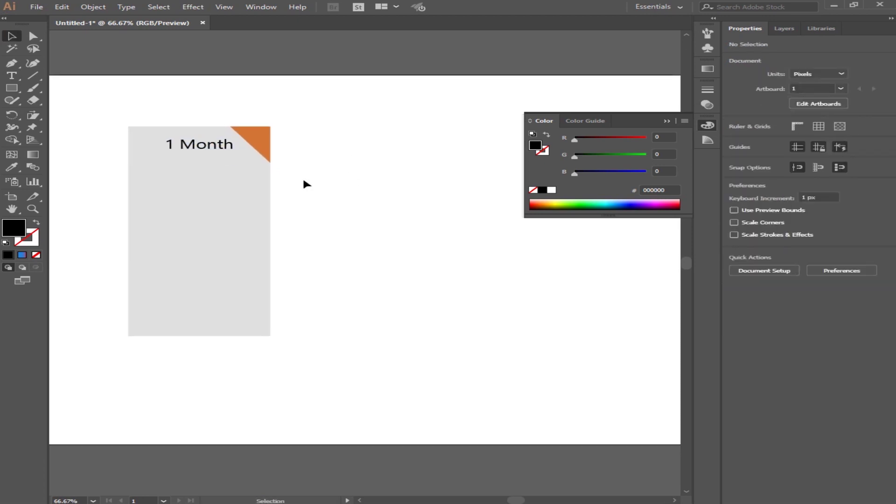
alt+scroll(284, 195, down, 1)
drag(298, 174, 277, 163)
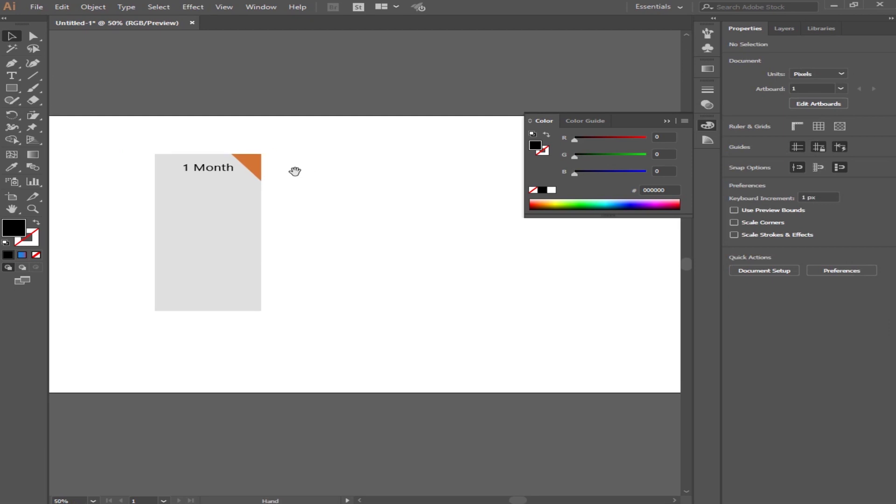
alt+scroll(205, 223, up, 1)
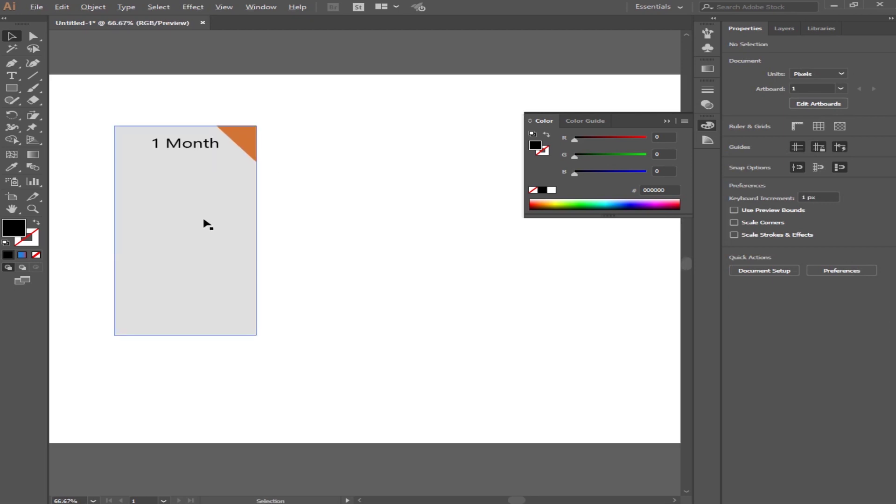
Step: Draw a 285 × 70 px outlined box below the 1 Month heading
click(12, 87)
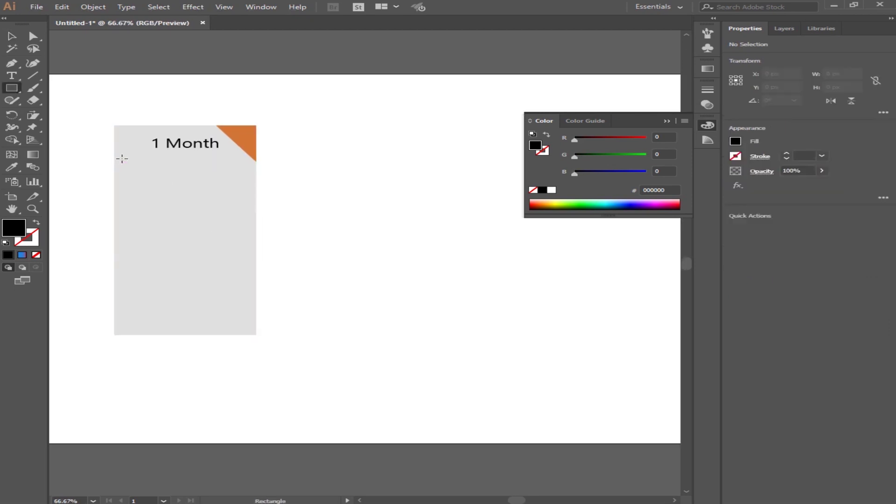
drag(118, 162, 252, 186)
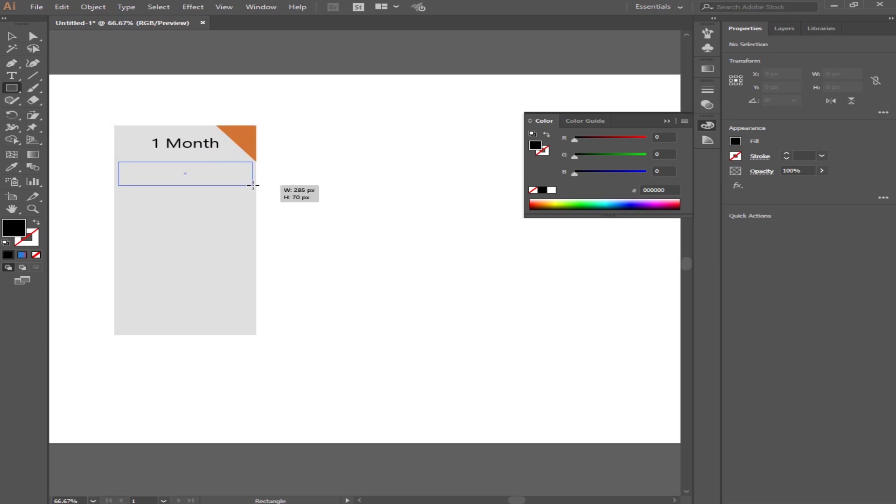
click(253, 185)
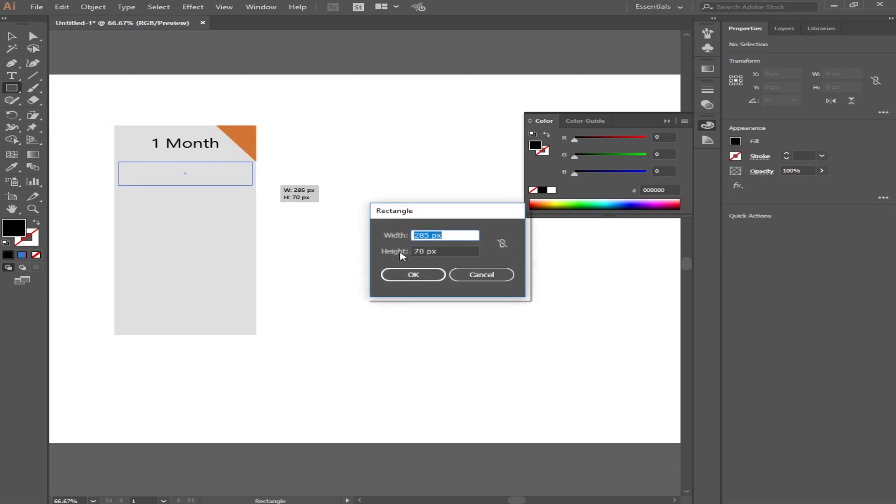
click(475, 275)
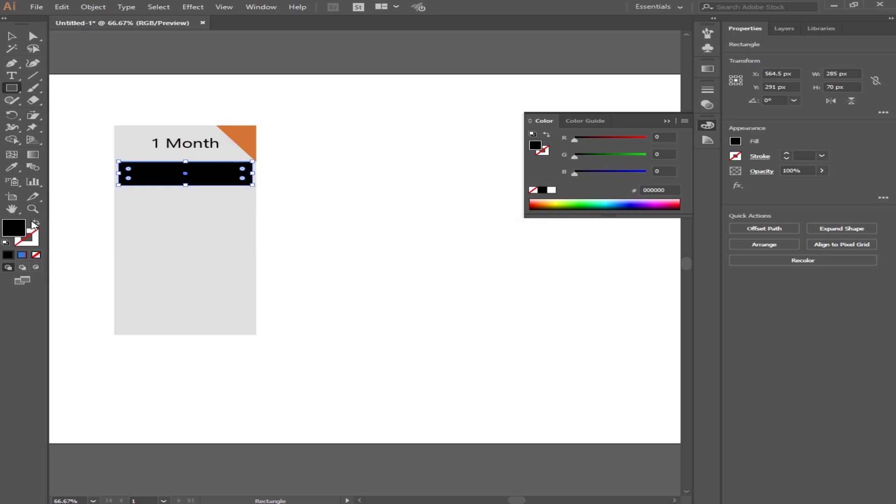
click(36, 224)
Step: Lower the box slightly and centre it horizontally within the card
click(12, 36)
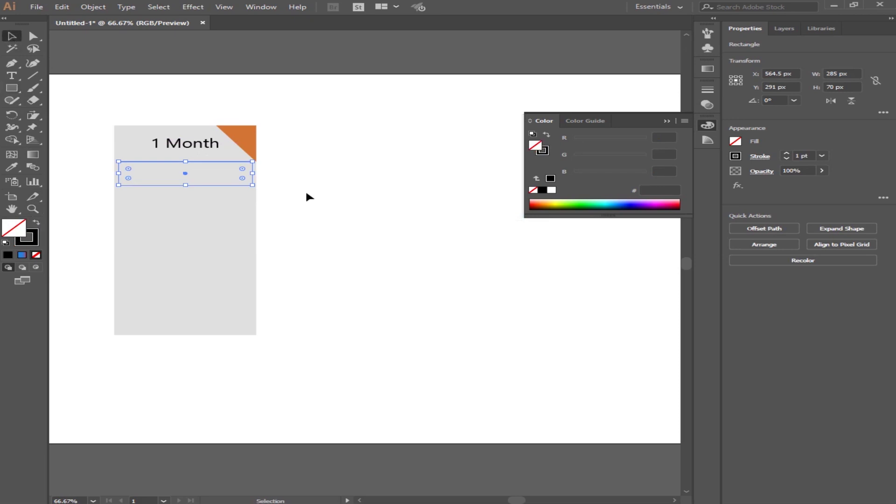
click(305, 189)
mouse_move(210, 186)
mouse_down()
mouse_move(213, 223)
mouse_move(201, 192)
mouse_up()
click(269, 193)
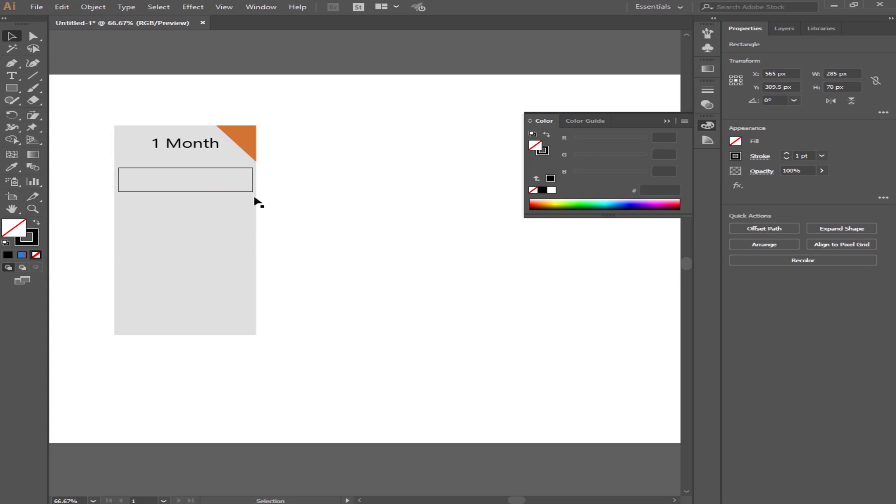
click(213, 191)
shift+click(205, 214)
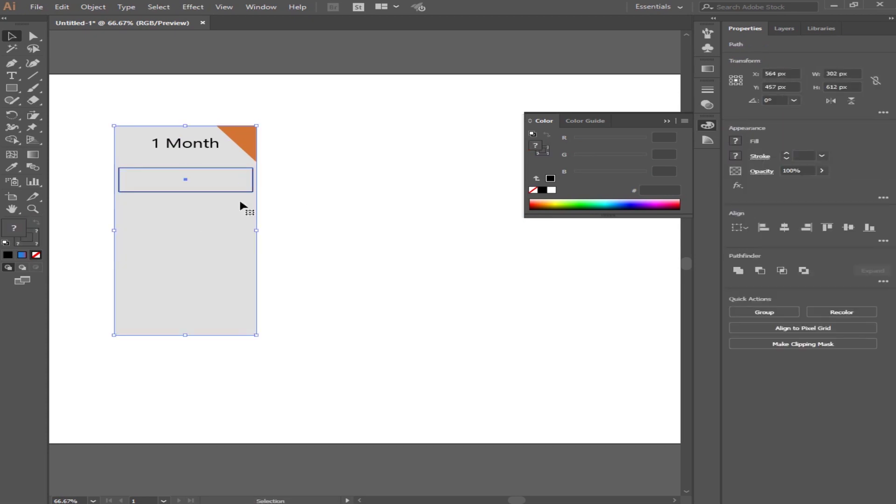
click(784, 227)
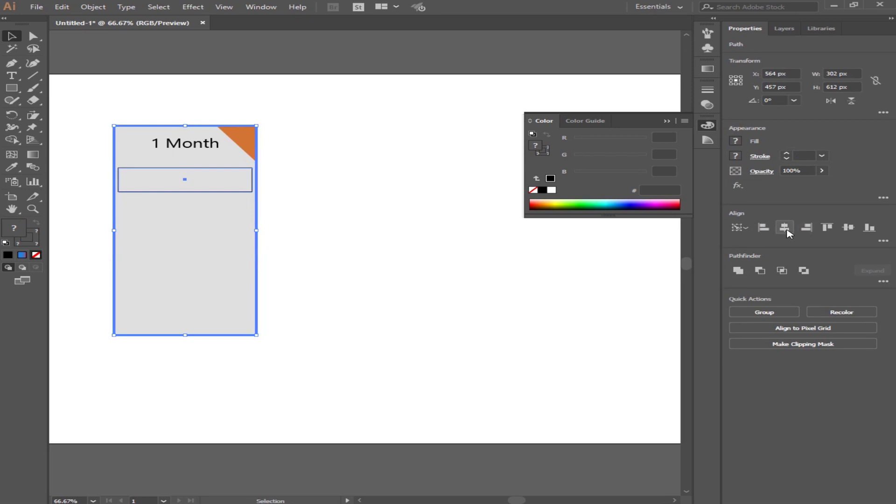
Step: Duplicate the box downward into an evenly spaced stack with Ctrl+D
click(333, 256)
drag(171, 192, 170, 225)
key(ctrl+d)
key(ctrl+d)
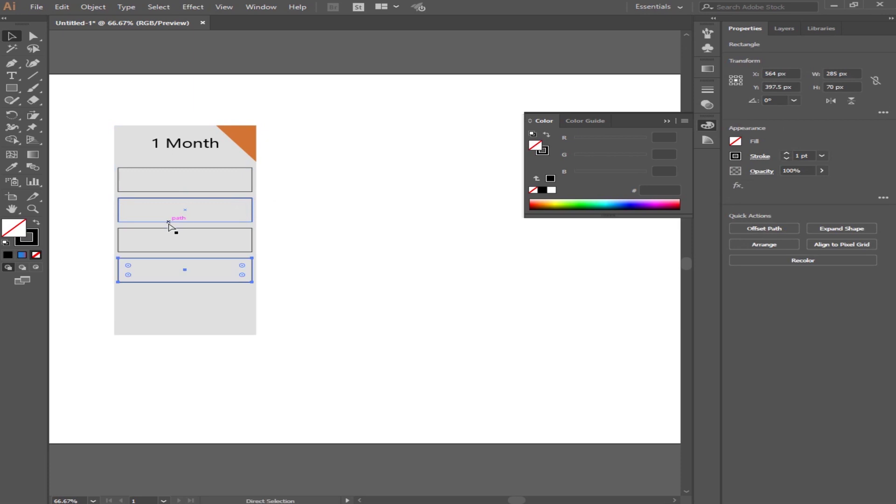
key(ctrl+d)
click(286, 256)
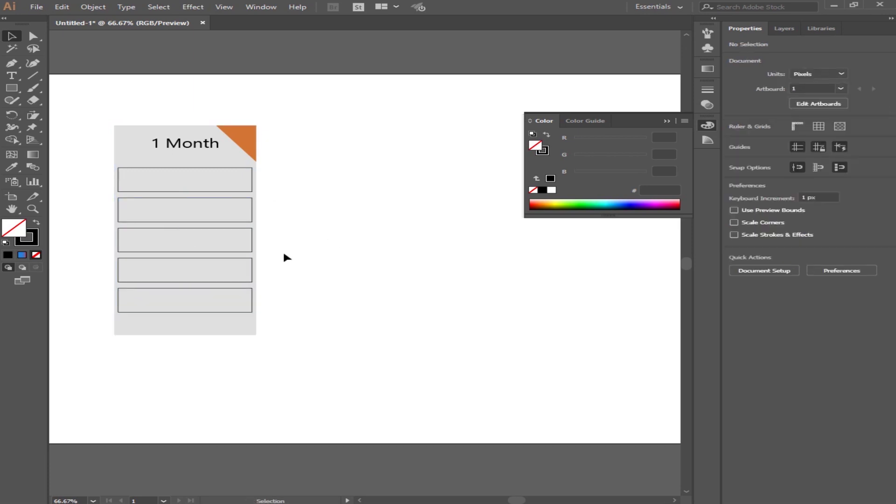
drag(286, 256, 298, 199)
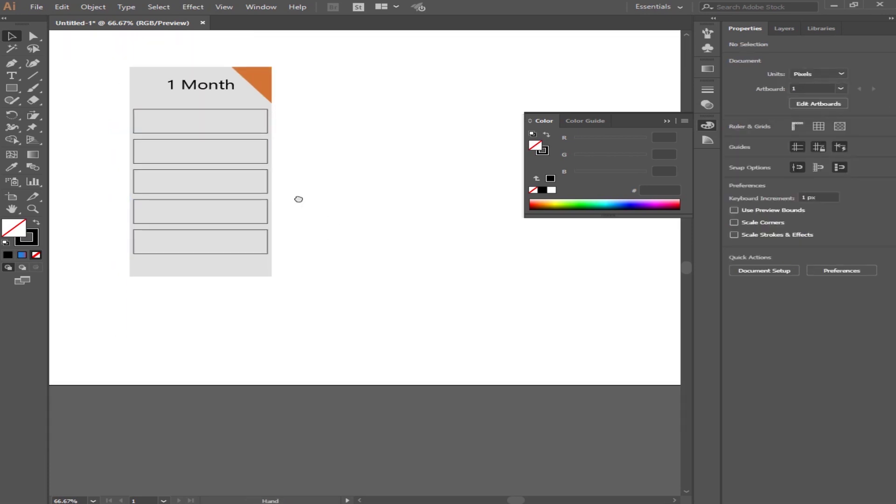
Step: Group the five stacked boxes together
click(176, 135)
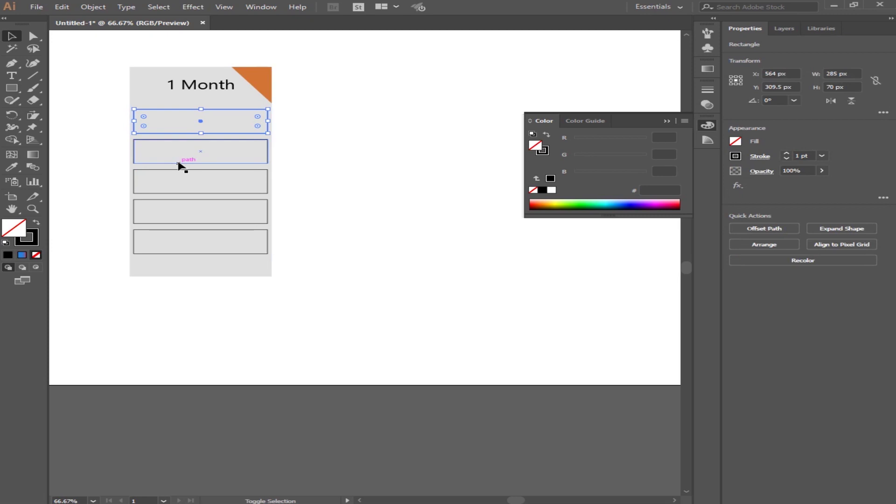
shift+click(181, 163)
shift+click(183, 193)
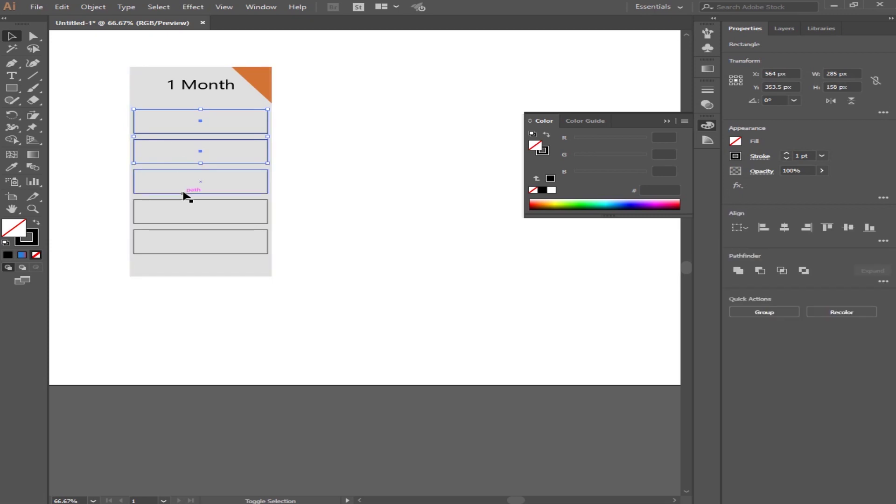
shift+click(181, 219)
shift+click(180, 253)
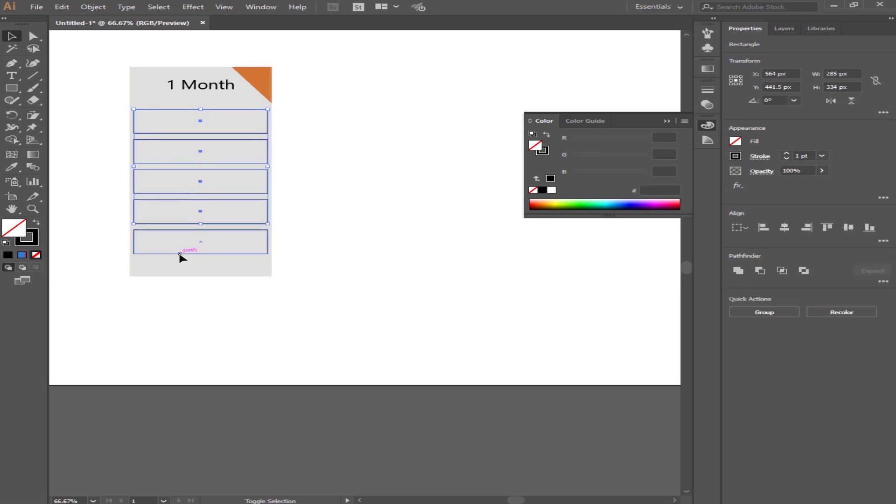
right_click(180, 254)
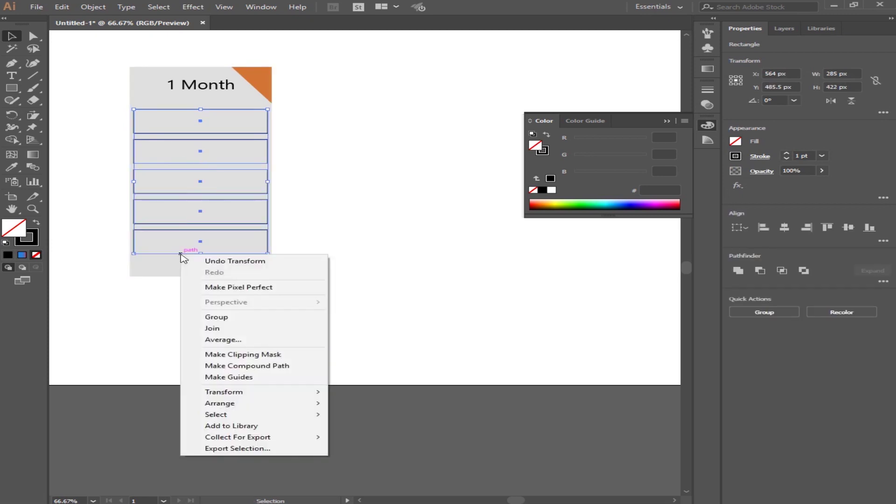
click(231, 317)
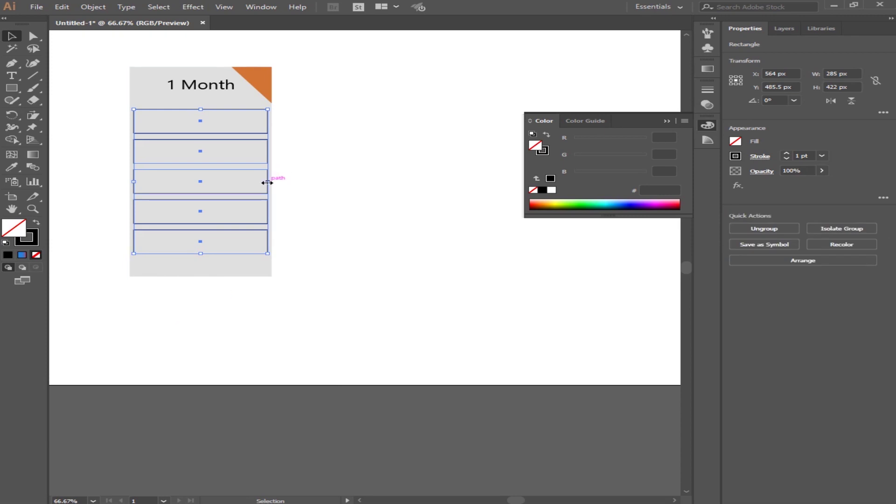
Step: Narrow the box group to about 264 px and shorten the grey card to fit
drag(266, 183, 314, 193)
click(326, 179)
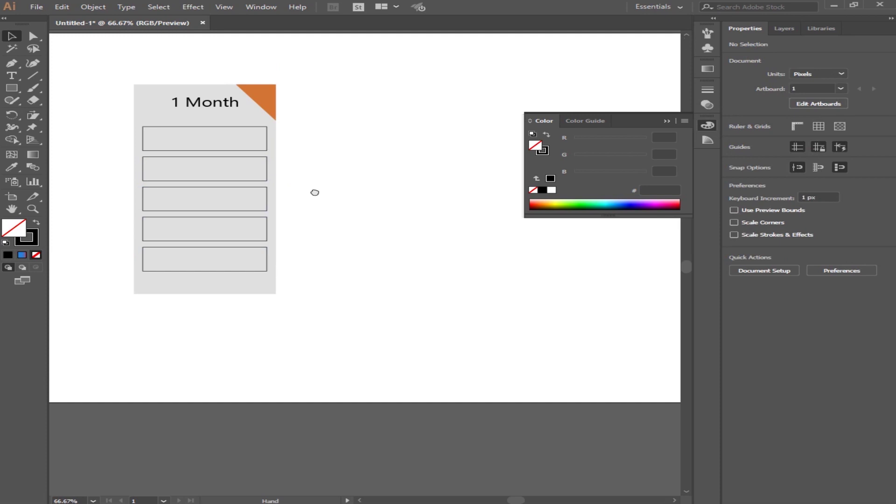
click(187, 291)
drag(205, 294, 206, 285)
click(265, 301)
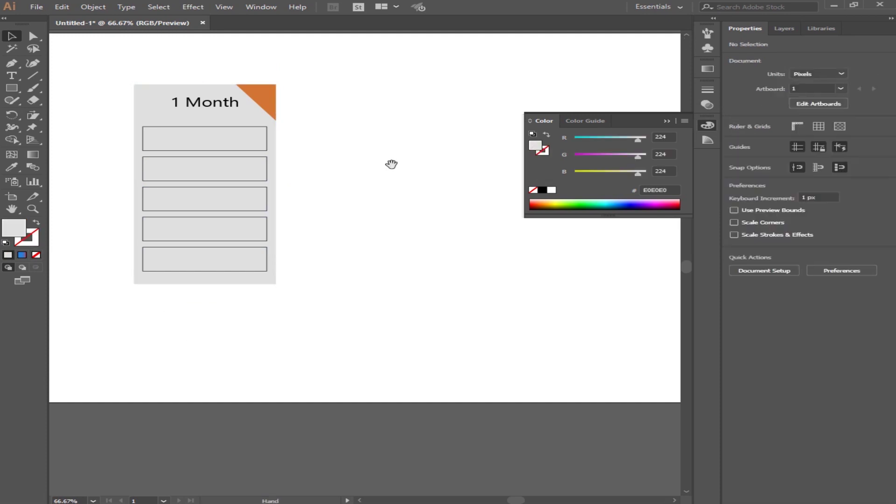
mouse_move(392, 166)
mouse_down()
mouse_move(330, 198)
mouse_move(378, 178)
mouse_up()
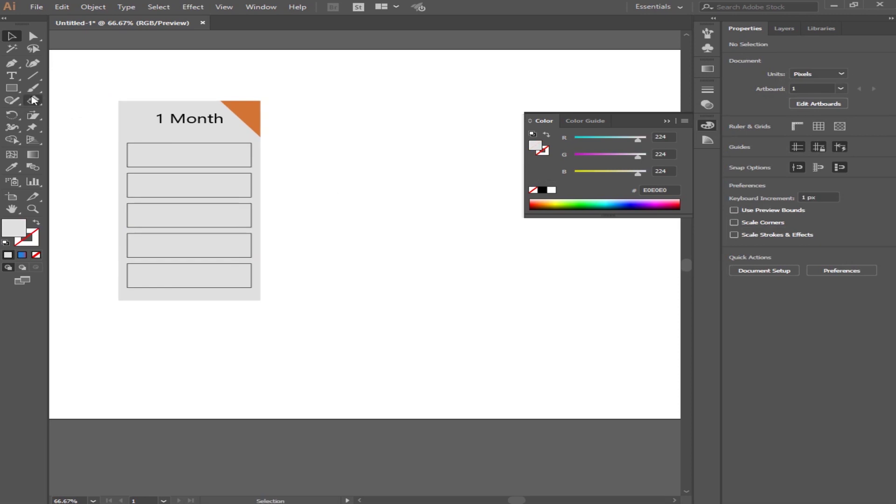
Step: Draw a short horizontal line under the 1 Month heading
click(33, 75)
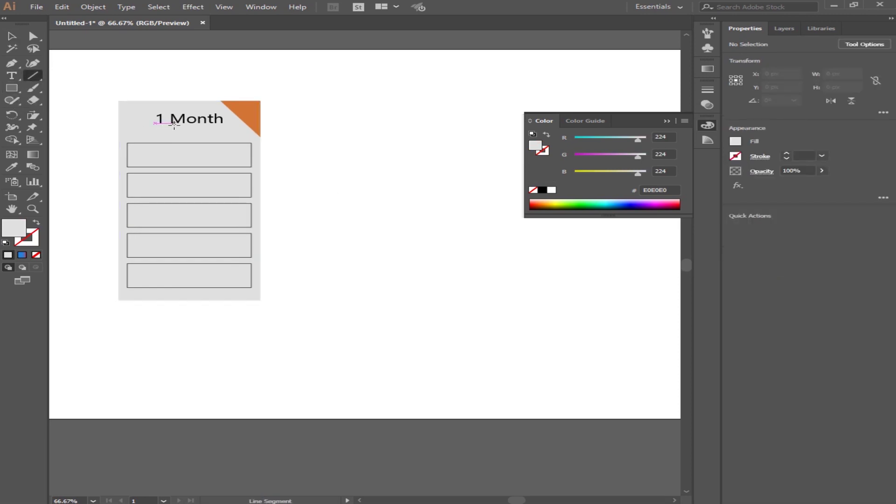
drag(154, 123, 221, 125)
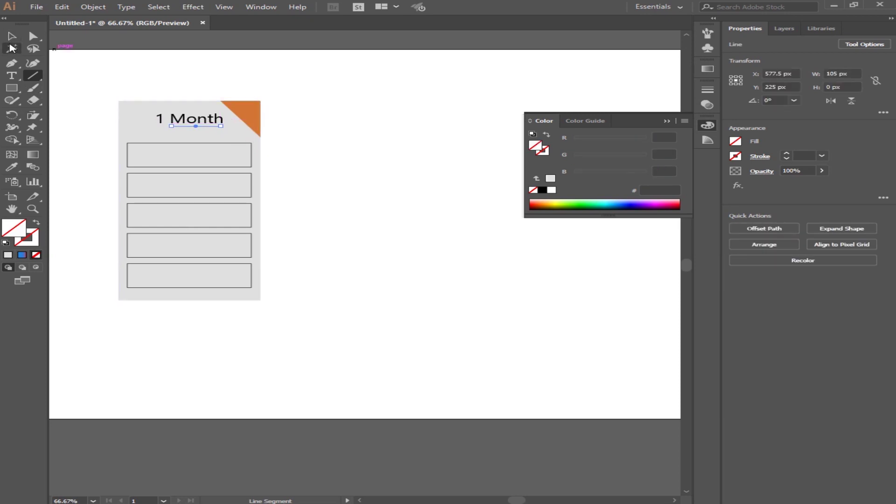
click(12, 36)
click(55, 69)
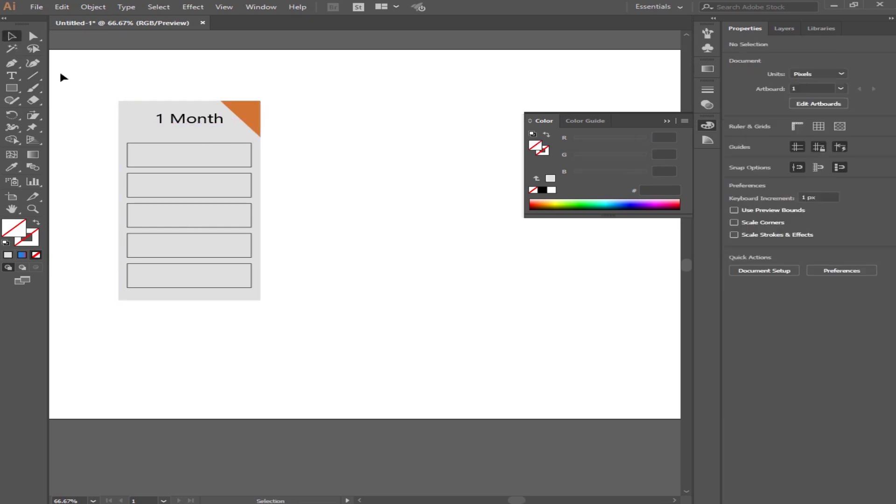
Step: Give the underline a dark grey 3A3A3A stroke
click(193, 127)
click(26, 239)
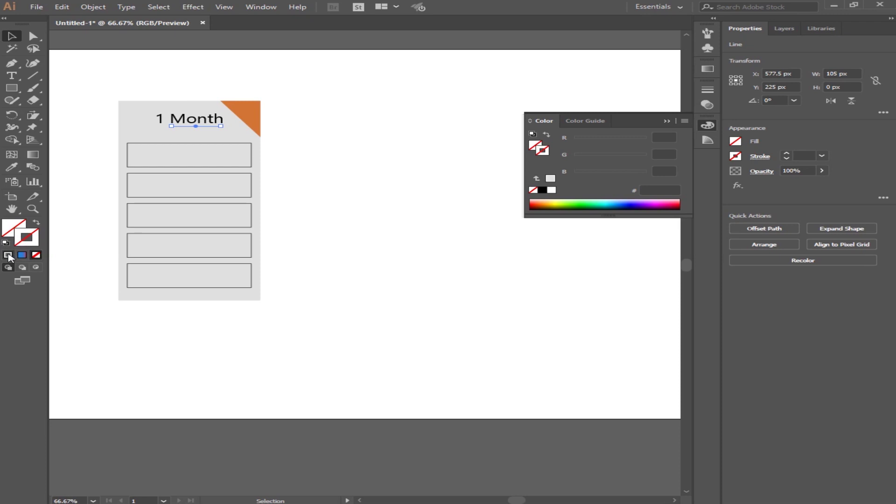
click(8, 255)
double_click(26, 238)
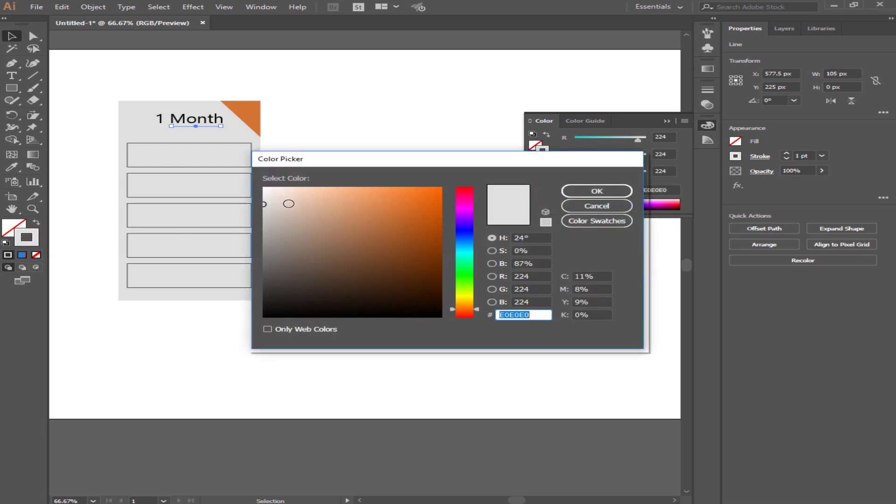
text(3A3A3A)
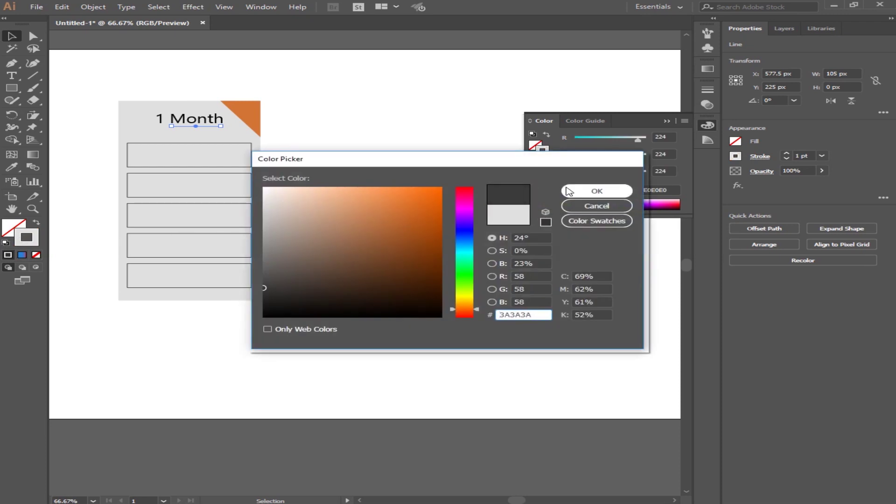
click(597, 191)
click(77, 81)
drag(149, 99, 180, 88)
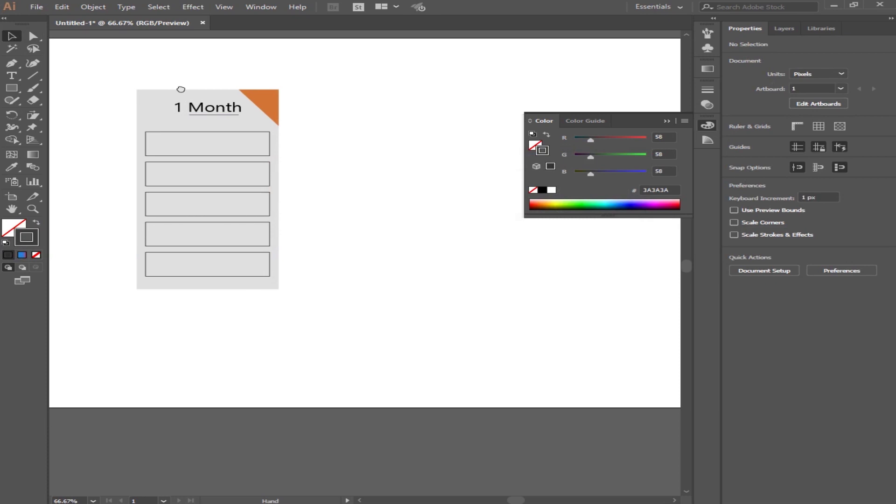
click(290, 157)
Step: Add 'Lorem ipsum' placeholder text inside the first box
drag(336, 144, 320, 146)
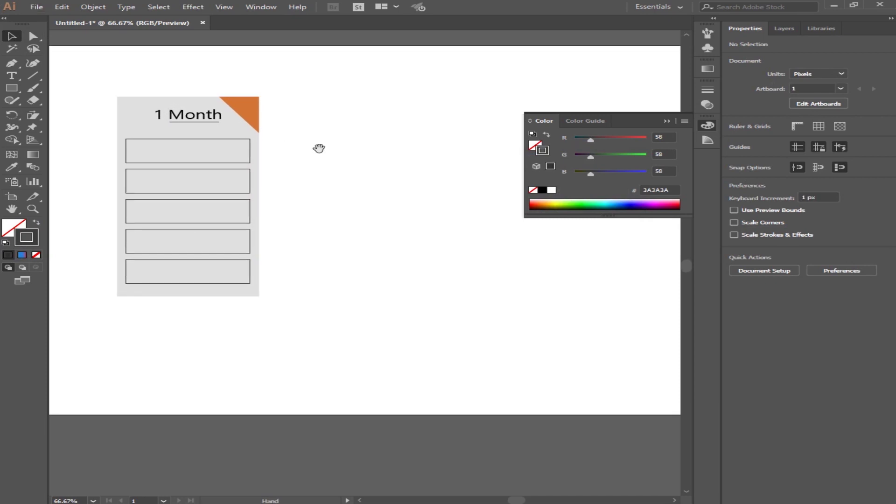
scroll(194, 150, up, 1)
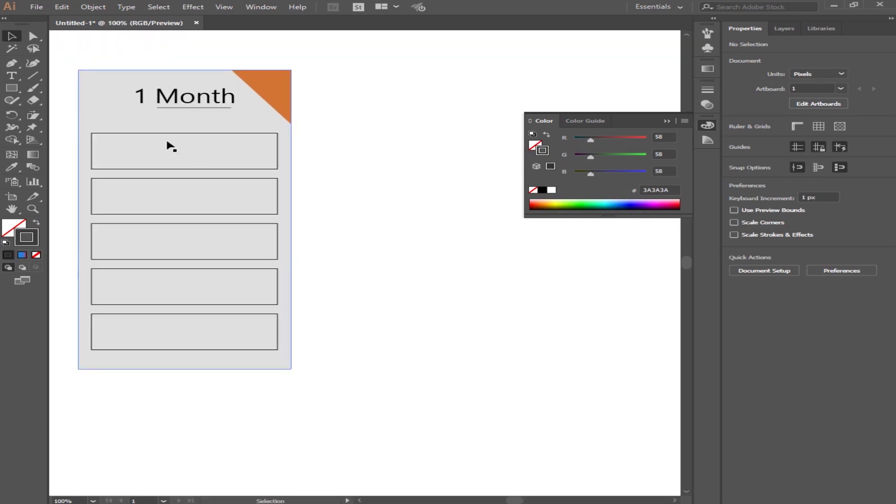
click(16, 76)
click(145, 150)
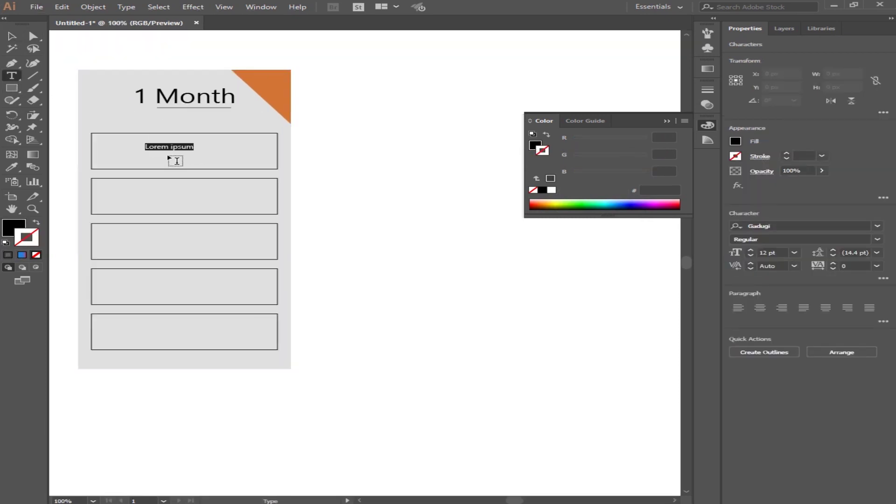
click(12, 36)
click(508, 230)
drag(189, 149, 189, 154)
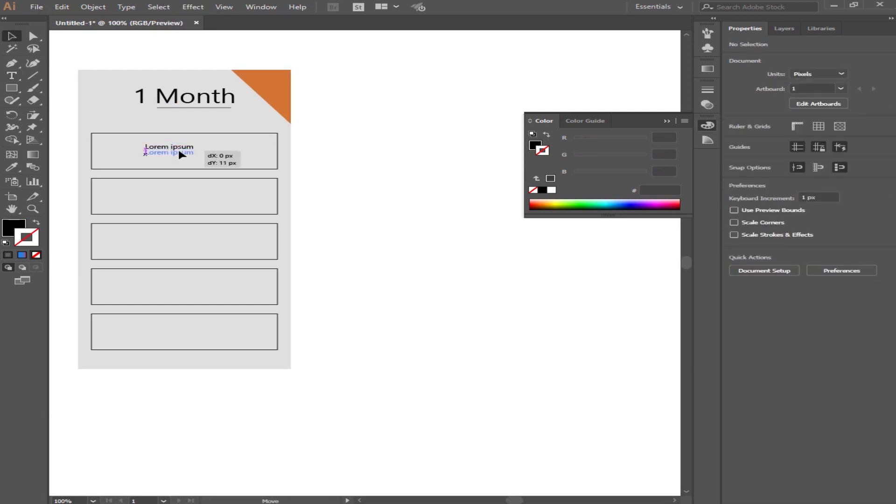
Step: Nudge the Lorem ipsum text slightly right within the first box
click(232, 156)
click(334, 166)
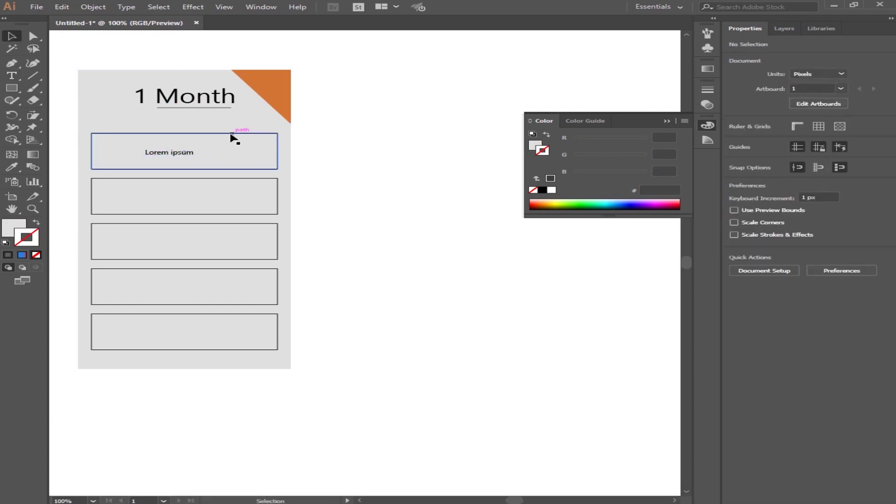
click(231, 134)
shift+click(166, 154)
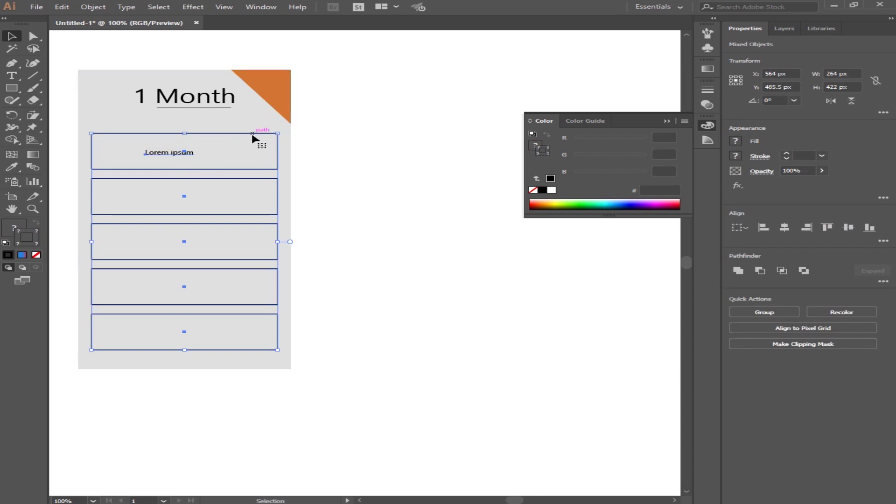
click(332, 171)
drag(166, 153, 189, 158)
Step: Centre Lorem ipsum horizontally on the top box via Direct Selection, then nudge it up
click(32, 35)
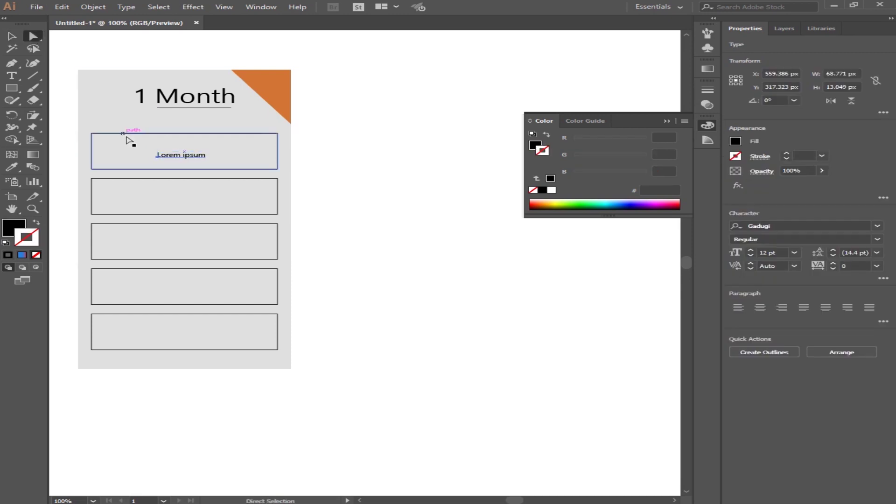
shift+click(140, 135)
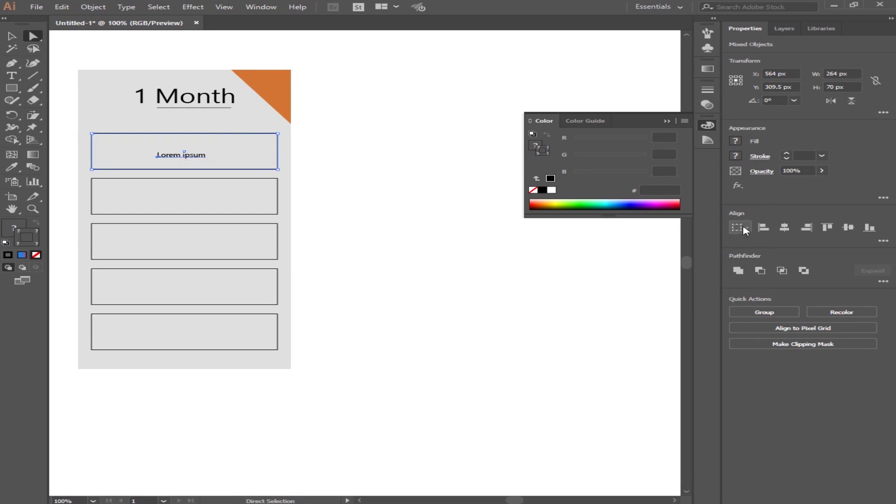
click(785, 228)
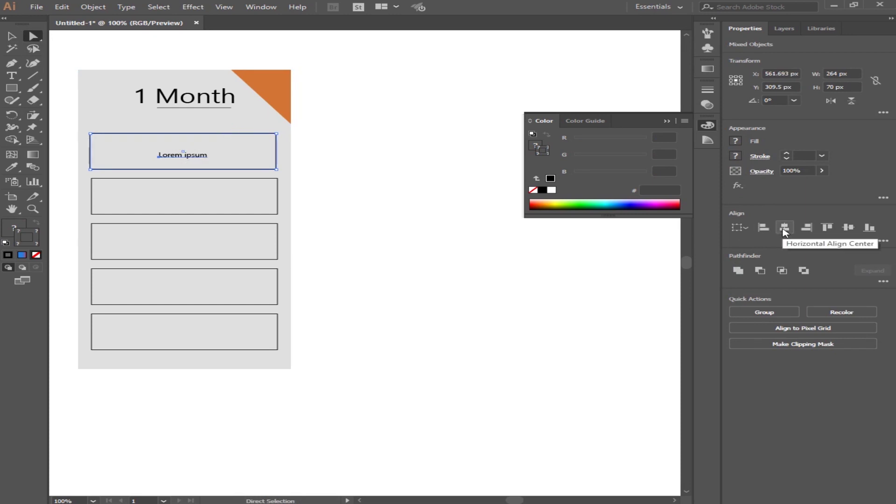
key(ctrl+a)
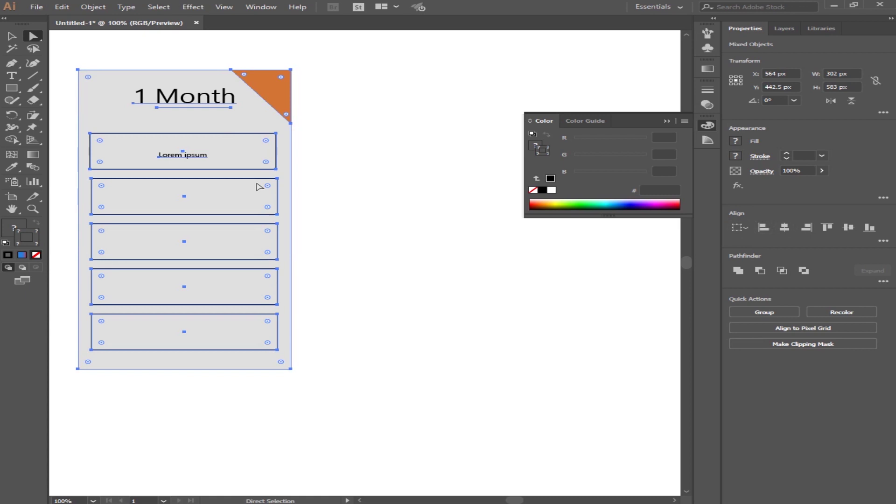
key(v)
click(313, 175)
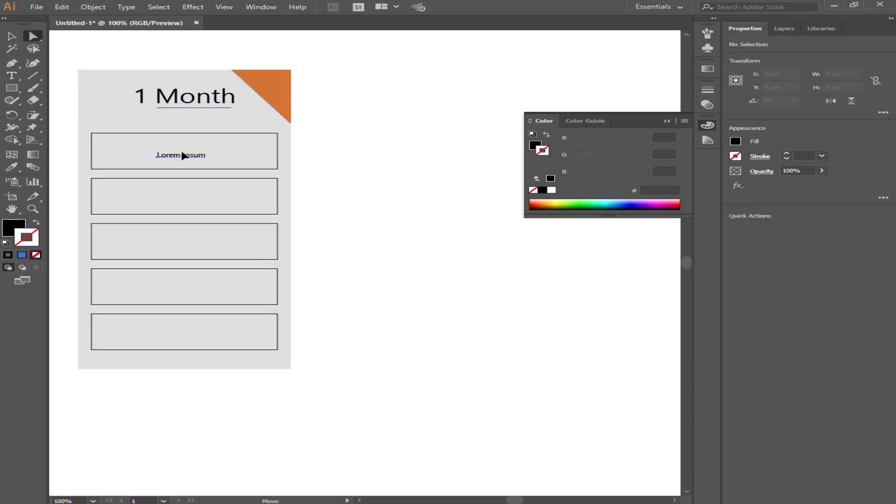
drag(181, 157, 181, 153)
click(334, 179)
click(12, 35)
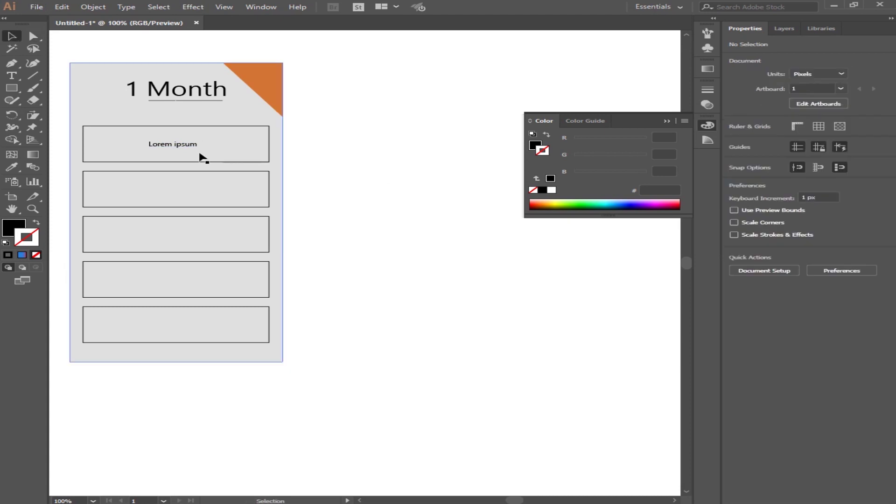
Step: Copy the Lorem ipsum label down into boxes two through five
drag(178, 149, 178, 191)
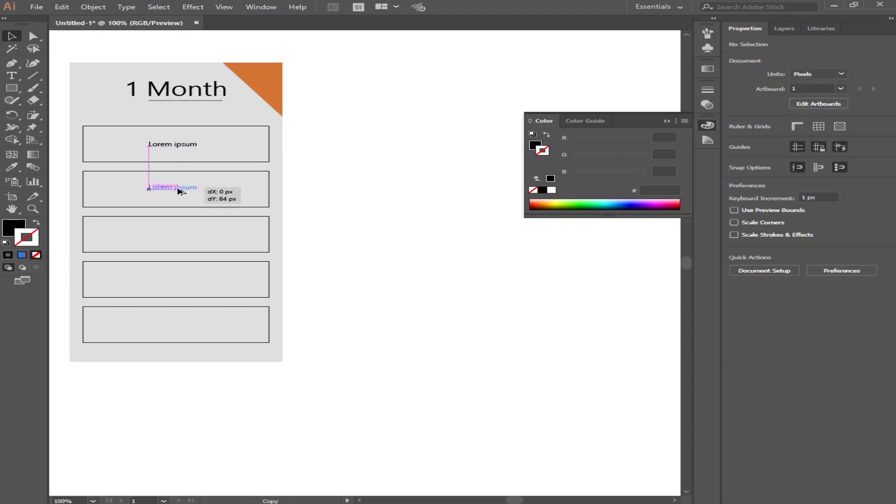
drag(178, 189, 177, 190)
key(ctrl+d)
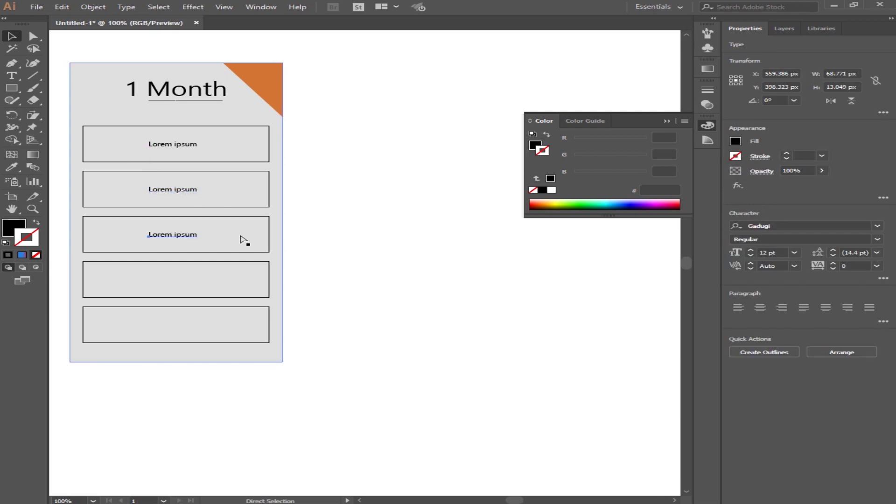
key(ctrl+d)
key(ctrl+d)
click(330, 244)
drag(352, 235, 356, 204)
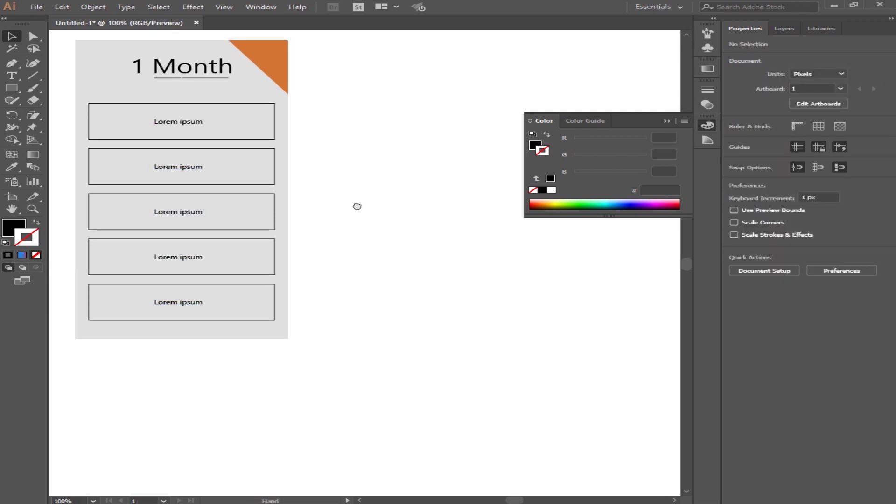
key(v)
Step: Select all five Lorem ipsum labels and group them together
click(182, 125)
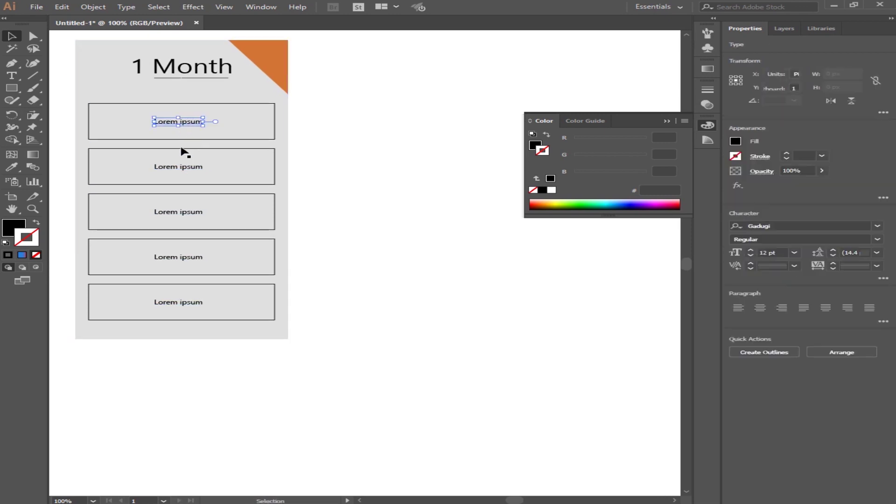
shift+click(189, 169)
shift+click(186, 213)
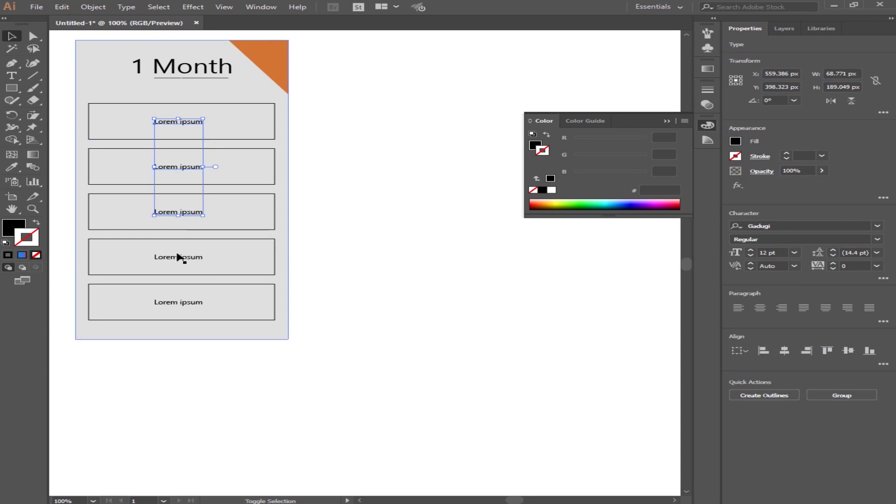
shift+click(178, 256)
shift+click(178, 302)
right_click(176, 301)
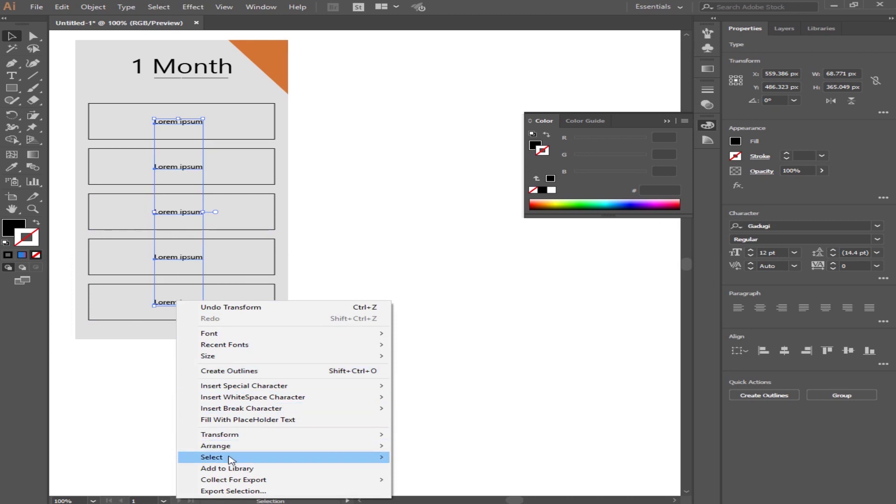
right_click(177, 258)
mouse_move(208, 313)
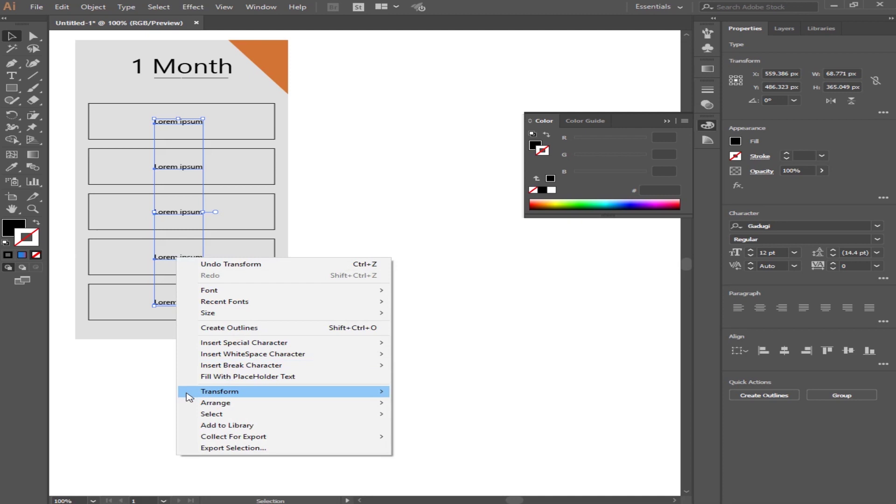
click(161, 260)
key(ctrl+g)
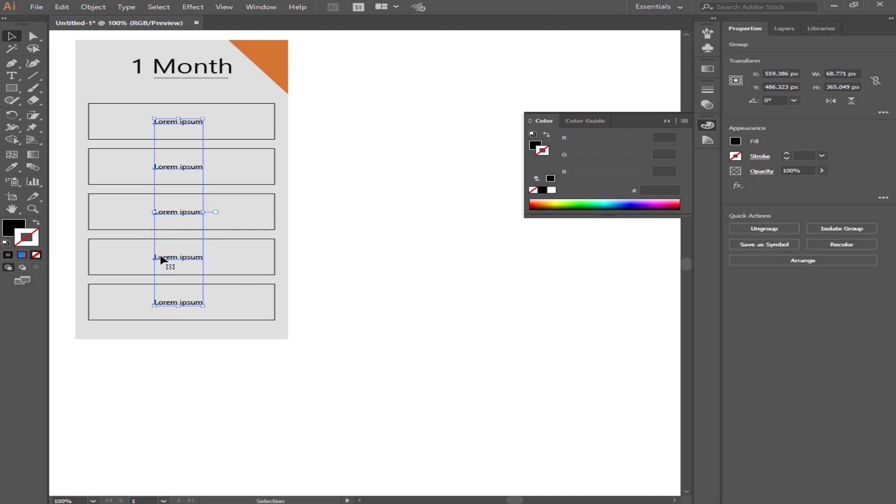
click(438, 208)
Step: Give the grouped Lorem ipsum labels a light grey (A5A5A5) fill
click(191, 122)
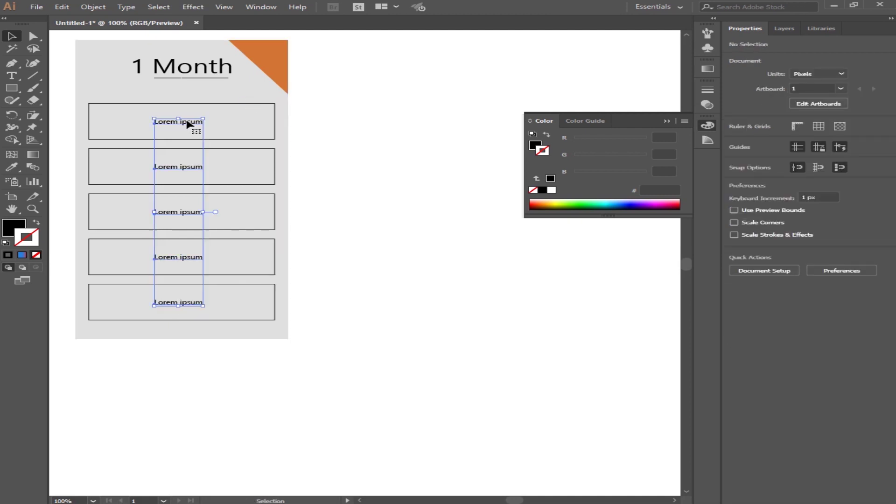
double_click(6, 228)
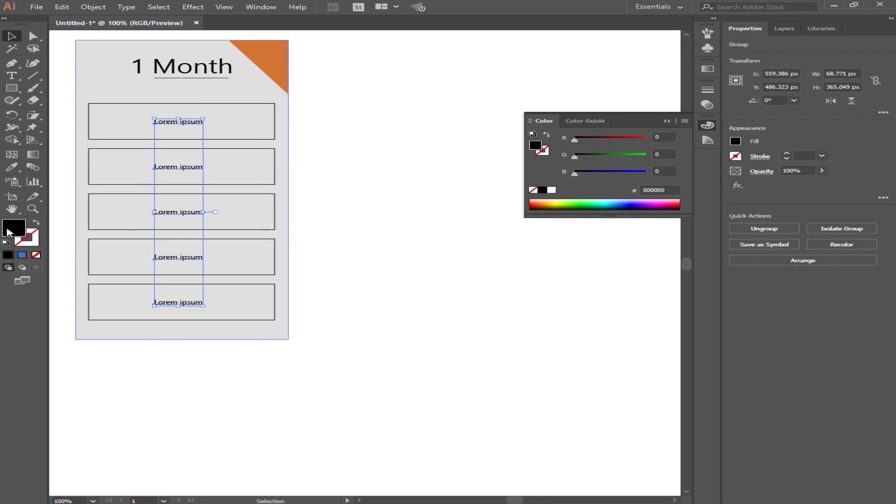
mouse_move(265, 230)
mouse_down()
mouse_move(269, 218)
mouse_move(256, 232)
mouse_up()
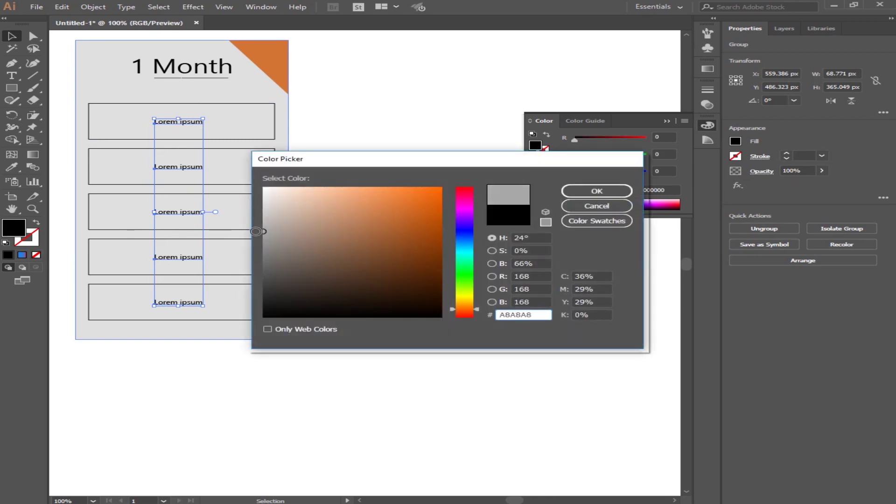
click(561, 192)
click(365, 219)
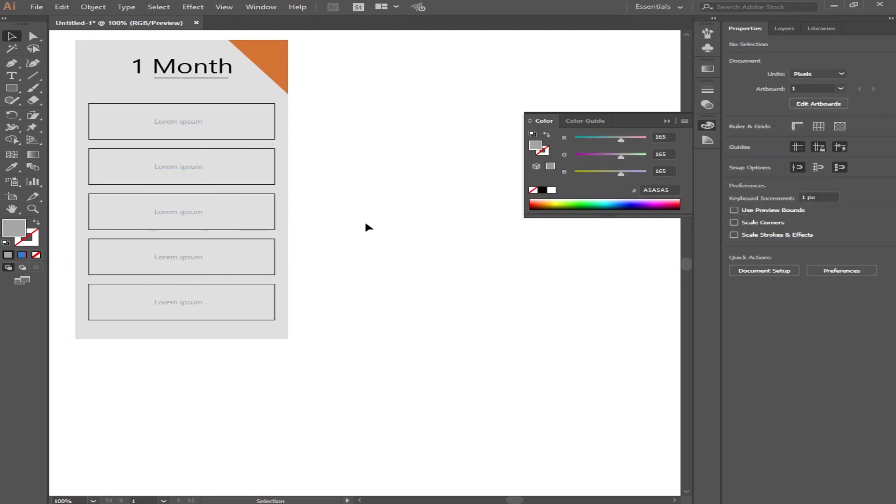
drag(365, 219, 372, 204)
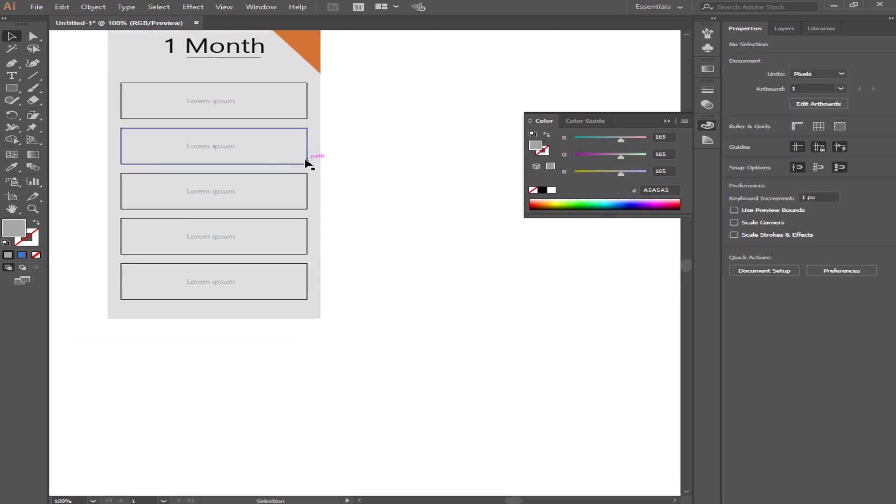
Step: Select the five boxes and begin picking a dark grey outline colour
click(306, 163)
double_click(31, 241)
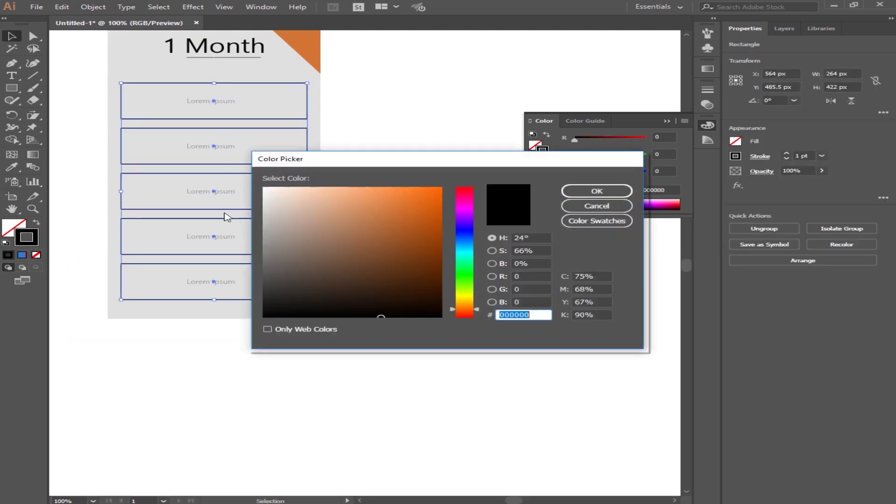
drag(278, 226, 243, 268)
Step: Apply the dark grey (5E5E5E) outline colour to the five boxes
click(597, 191)
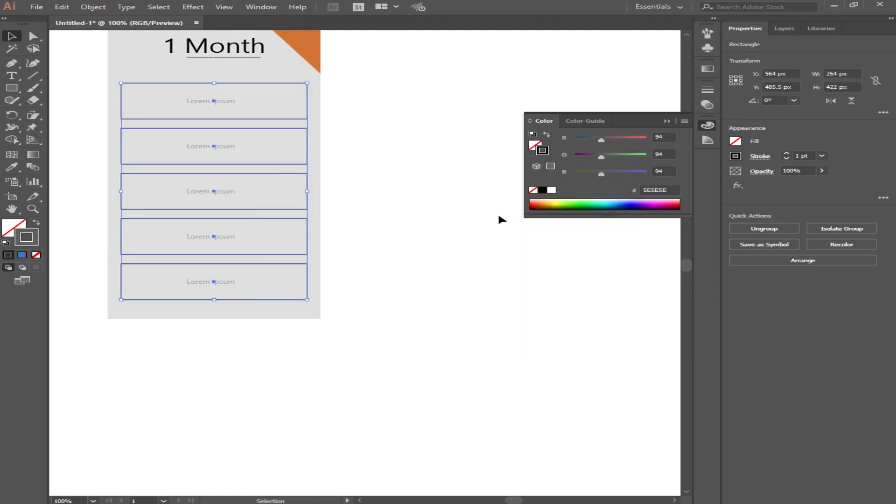
click(497, 211)
drag(411, 209, 393, 221)
key(alt+space)
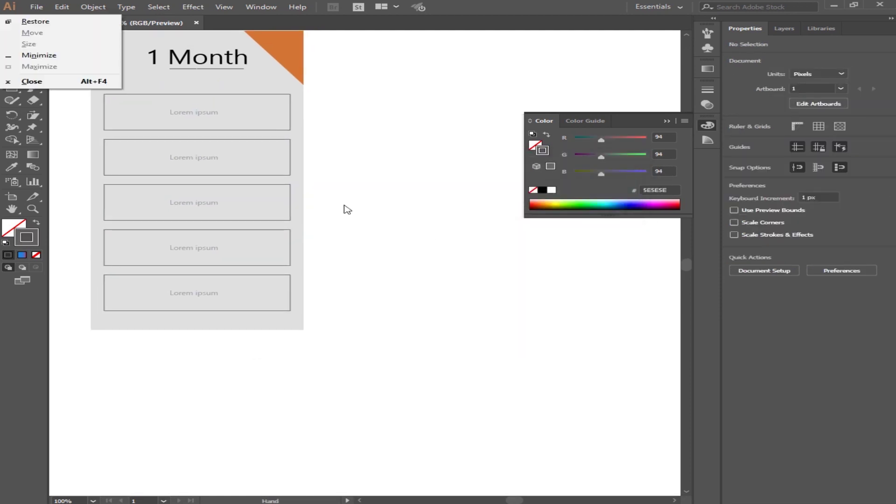
key(Escape)
scroll(344, 210, down, 1)
scroll(344, 209, up, 1)
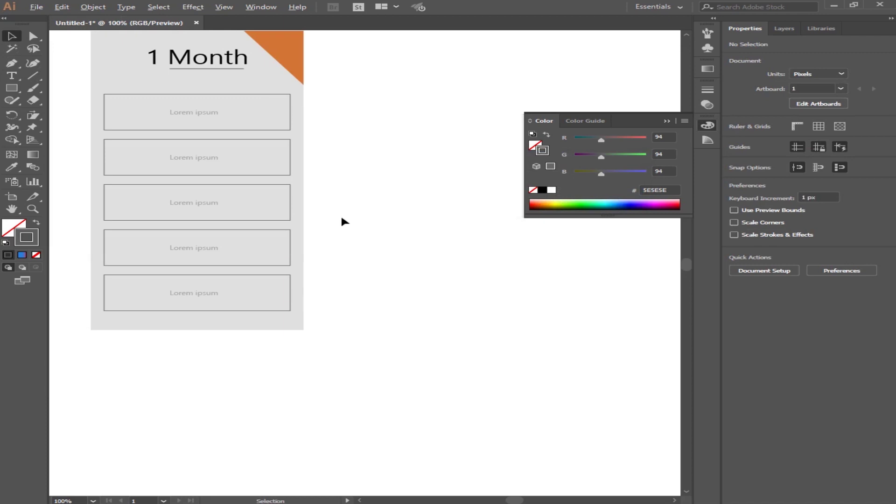
scroll(344, 210, down, 1)
drag(380, 208, 335, 218)
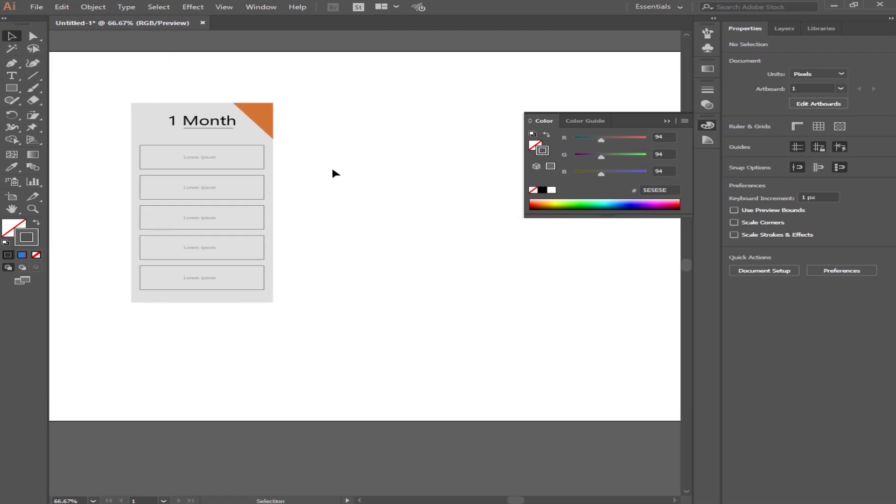
mouse_move(302, 185)
mouse_down()
mouse_move(288, 184)
mouse_move(279, 208)
mouse_up()
scroll(288, 188, down, 1)
Step: Duplicate the 1 Month card twice to the right, making three cards in a row
drag(109, 135, 270, 345)
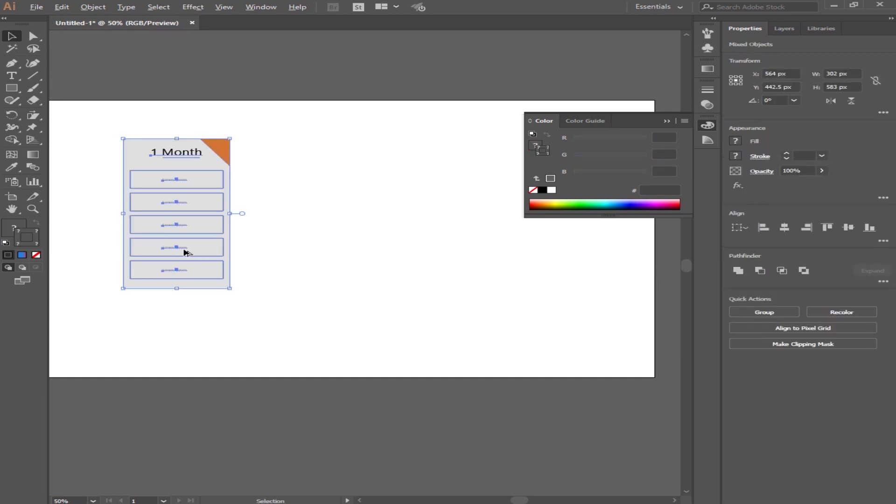
drag(190, 248, 311, 247)
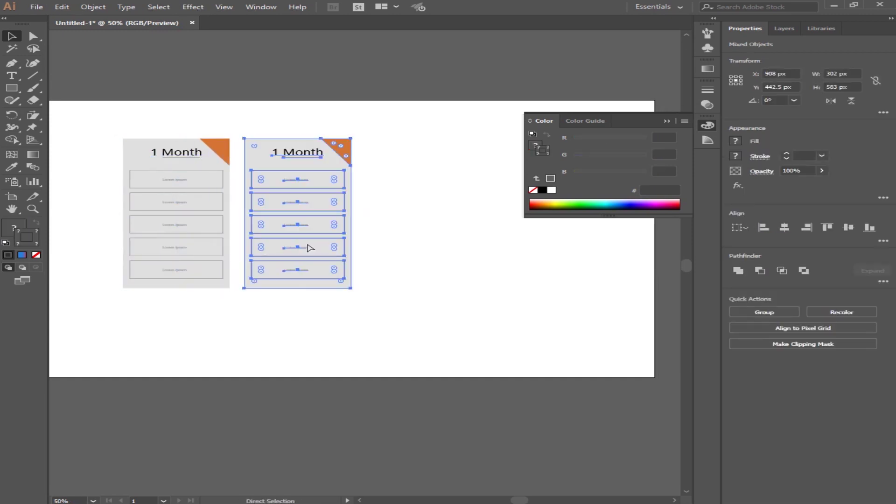
key(ctrl+d)
click(429, 296)
double_click(301, 158)
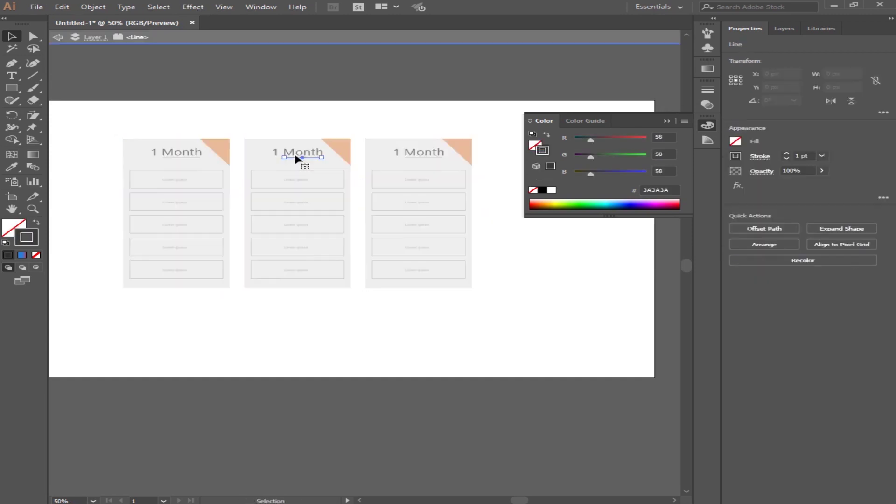
click(412, 315)
click(300, 37)
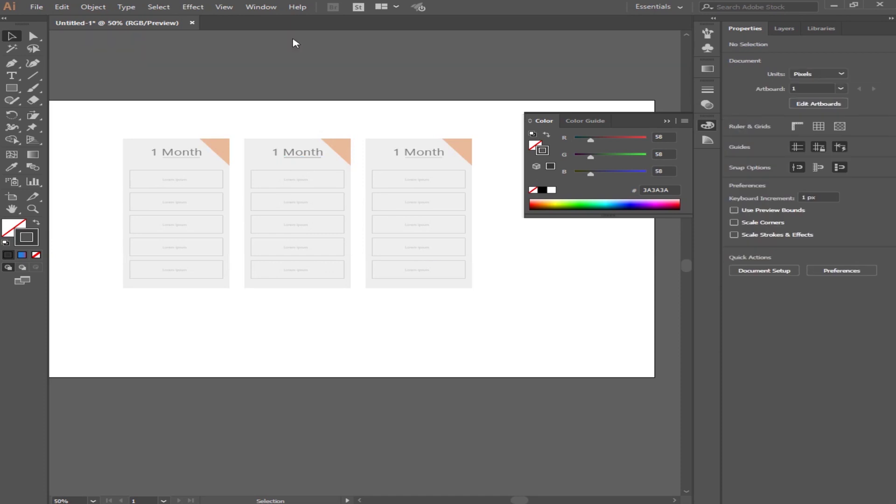
double_click(279, 154)
text(3)
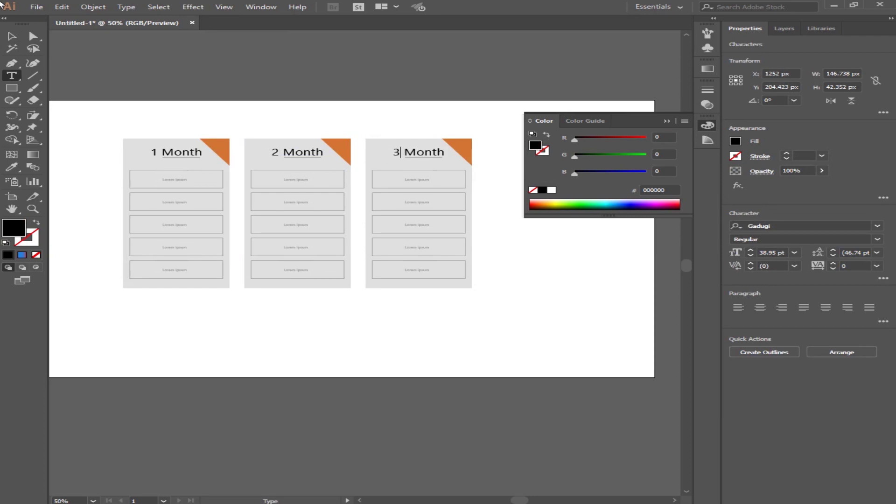
click(12, 37)
click(211, 86)
drag(461, 132, 440, 123)
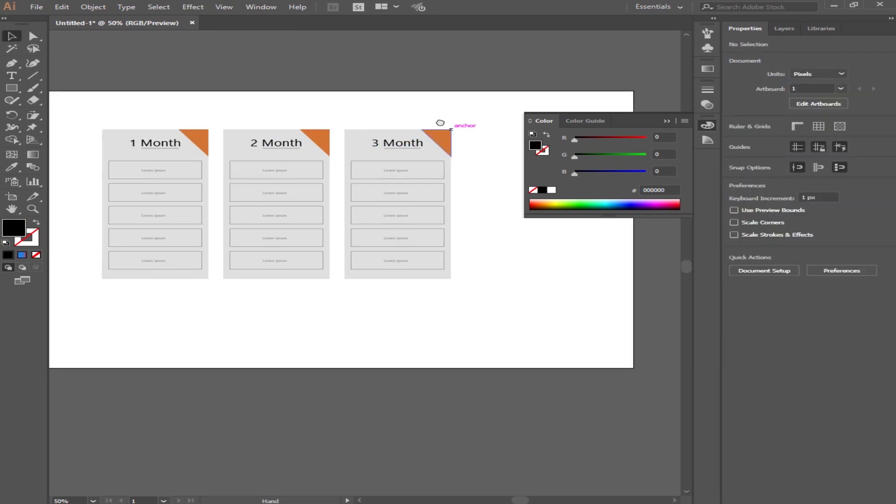
key(ctrl+minus)
drag(482, 240, 452, 250)
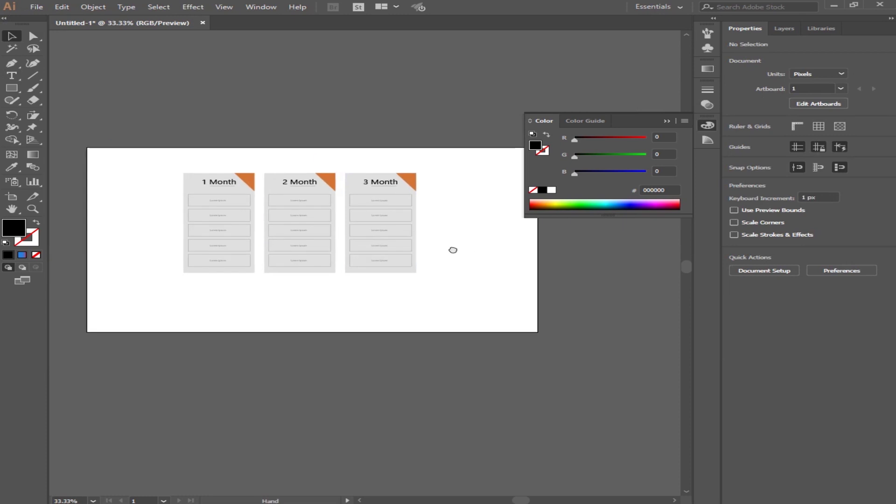
key(ctrl+plus)
drag(266, 288, 282, 288)
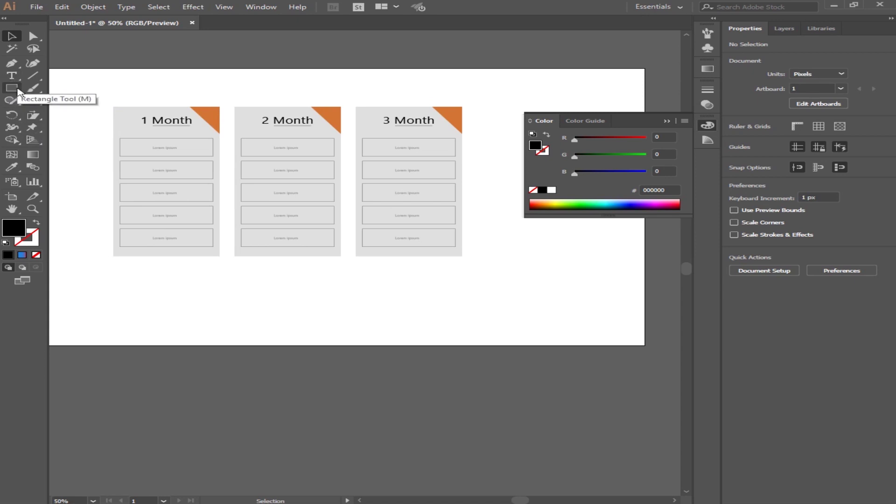
Step: Draw a black rounded rectangle, about 217 by 80 px, below the 2 Month card
drag(18, 89, 55, 89)
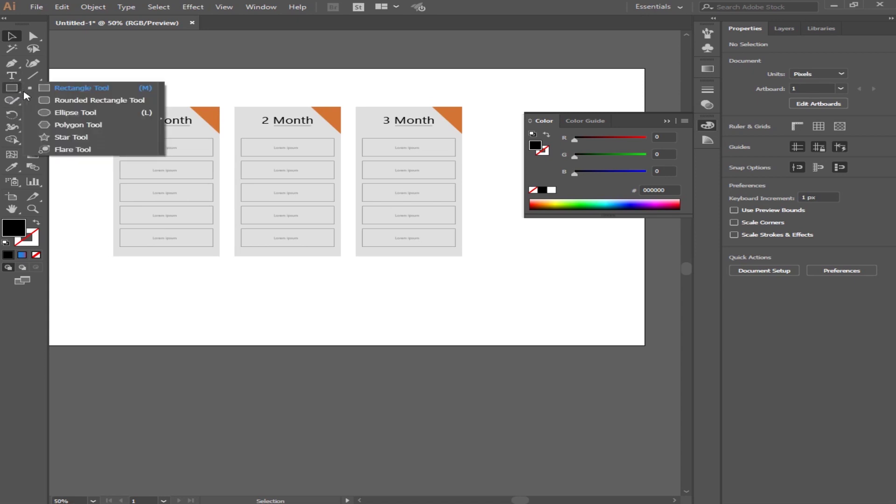
click(66, 101)
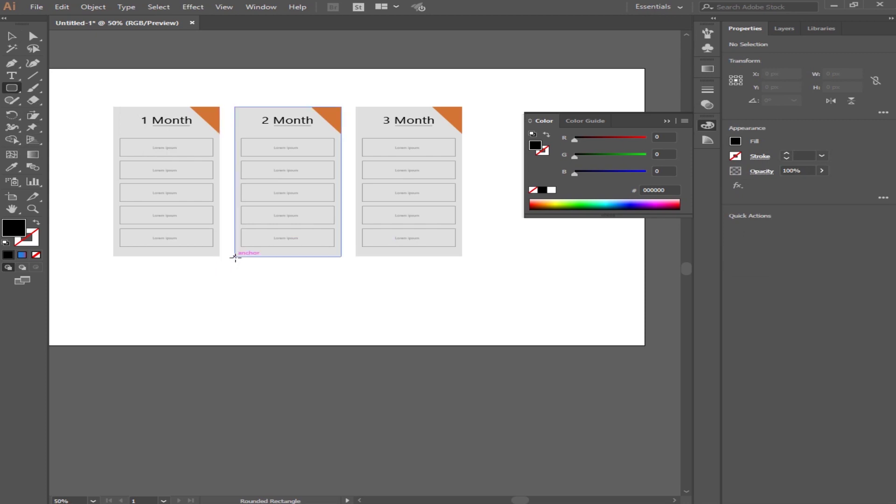
mouse_move(235, 270)
mouse_down()
mouse_move(325, 294)
mouse_move(346, 287)
mouse_move(303, 291)
mouse_move(311, 290)
mouse_up()
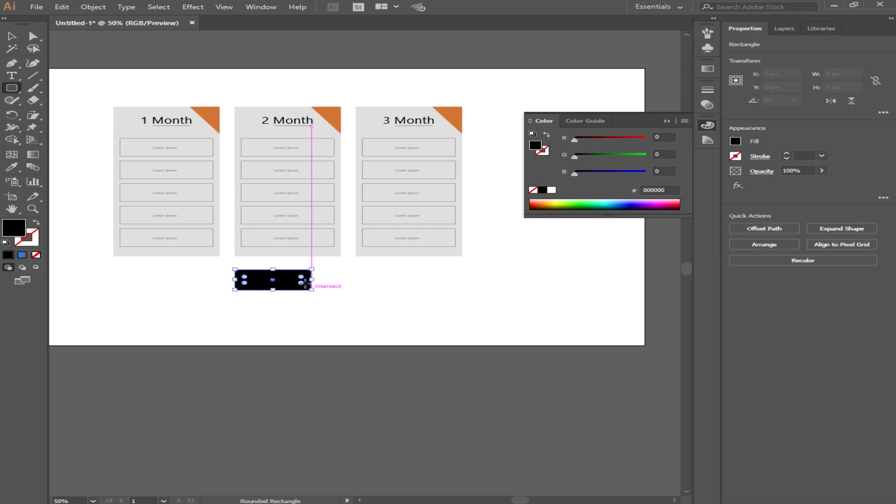
click(12, 48)
click(12, 36)
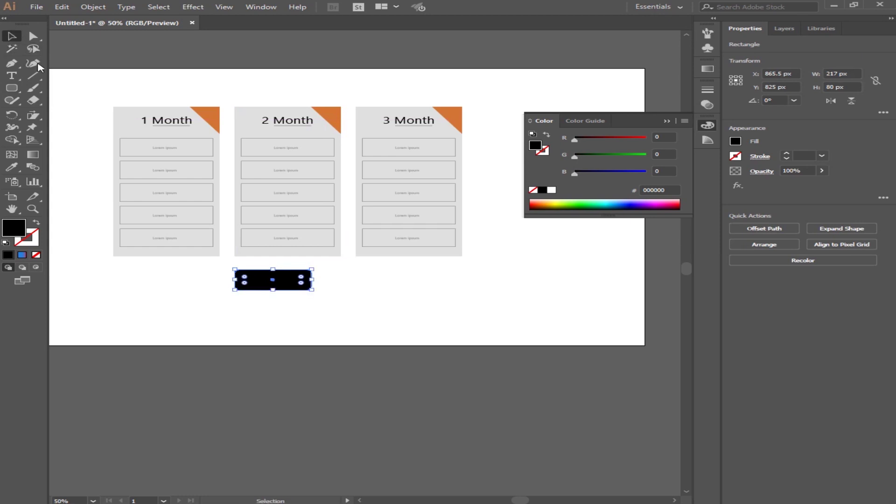
click(288, 309)
scroll(304, 299, up, 1)
scroll(306, 301, up, 1)
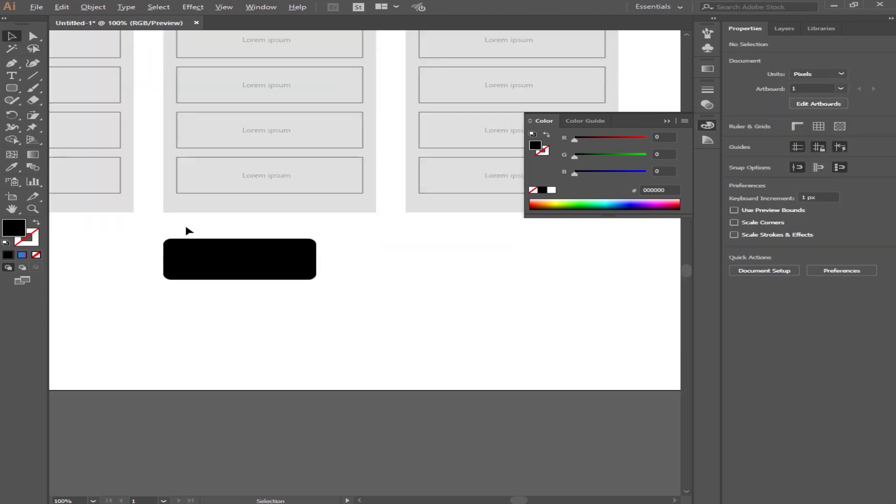
Step: Add a 'Log in' text object below the rounded rectangle
click(12, 76)
click(196, 336)
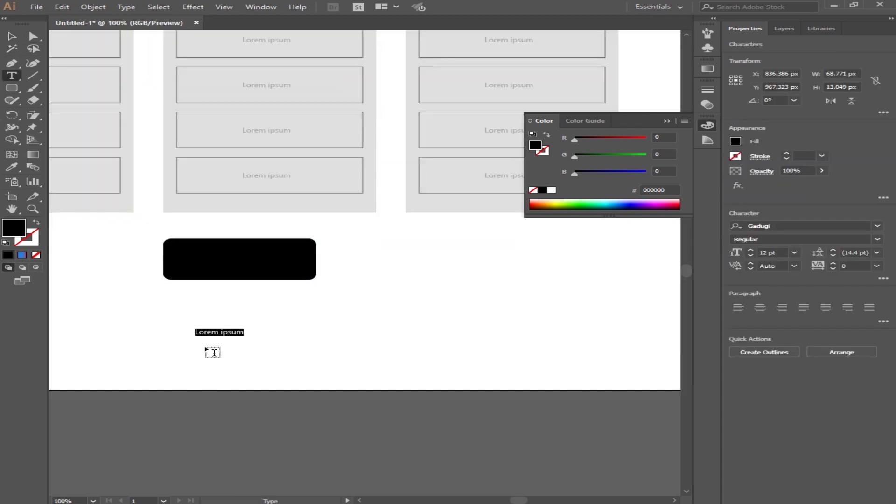
key(BackSpace)
text(Log in)
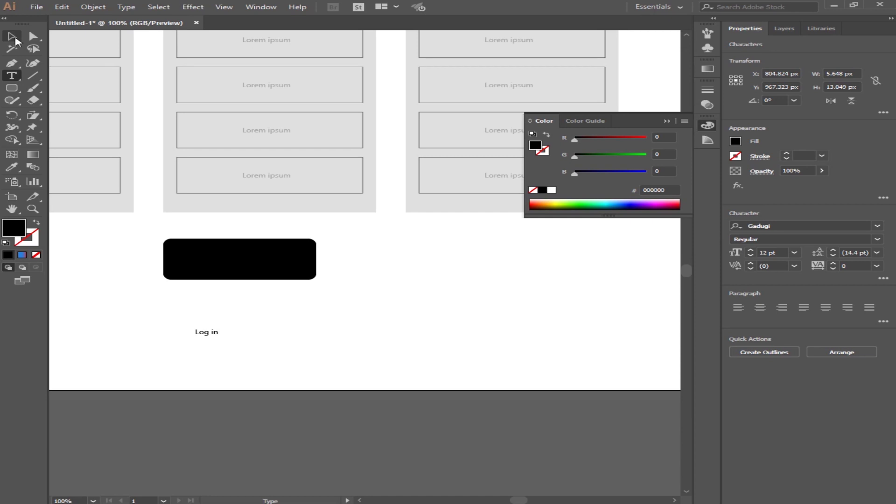
click(12, 36)
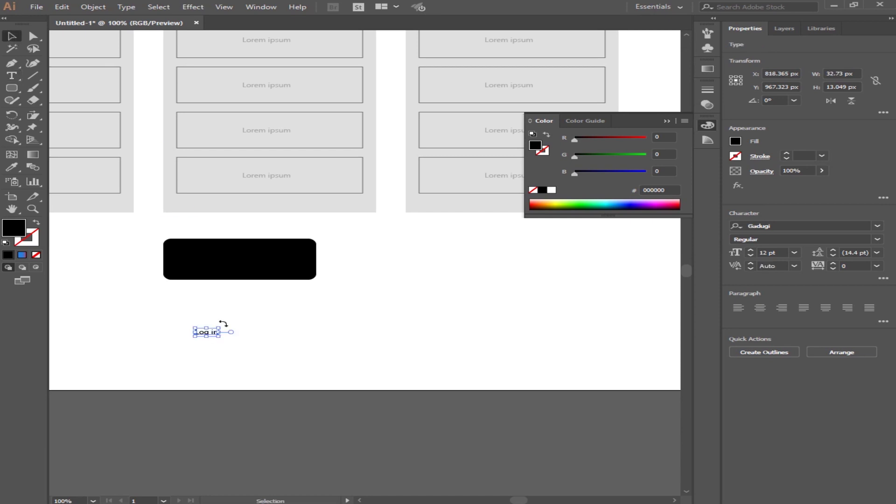
Step: Fill the rounded rectangle with taupe A88E7D
click(237, 273)
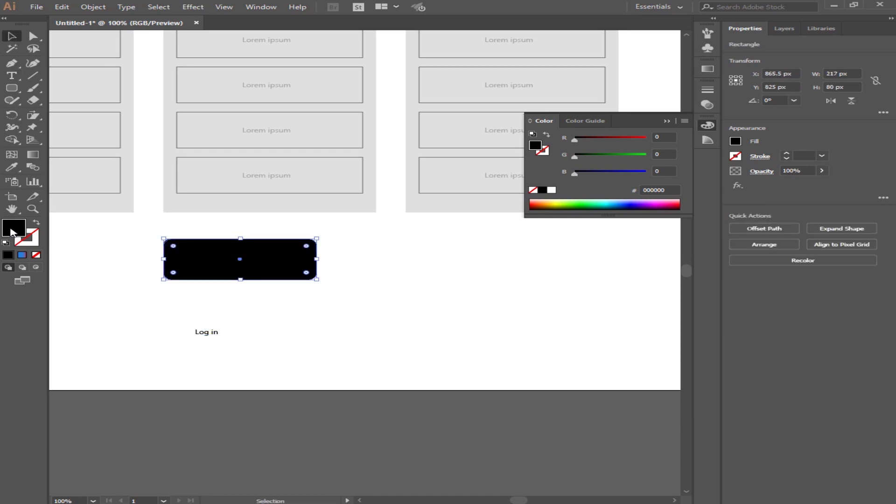
double_click(13, 228)
text(A88E7D)
click(595, 190)
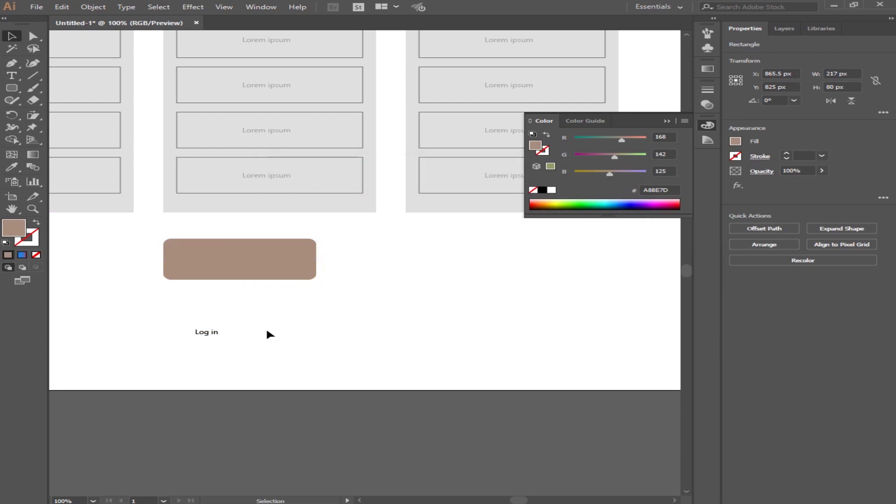
click(267, 331)
Step: Enlarge the Log in text and centre it horizontally and vertically on the button
drag(205, 334, 247, 273)
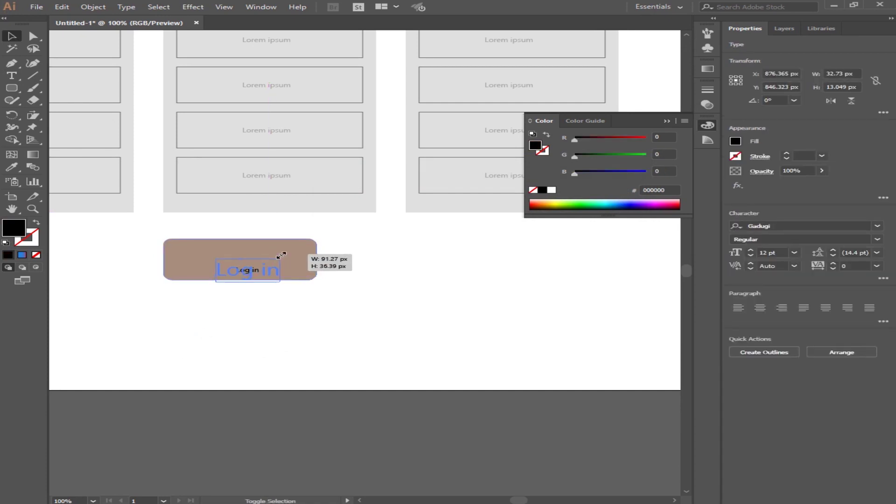
mouse_move(261, 265)
mouse_down()
mouse_move(280, 262)
mouse_move(249, 262)
mouse_up()
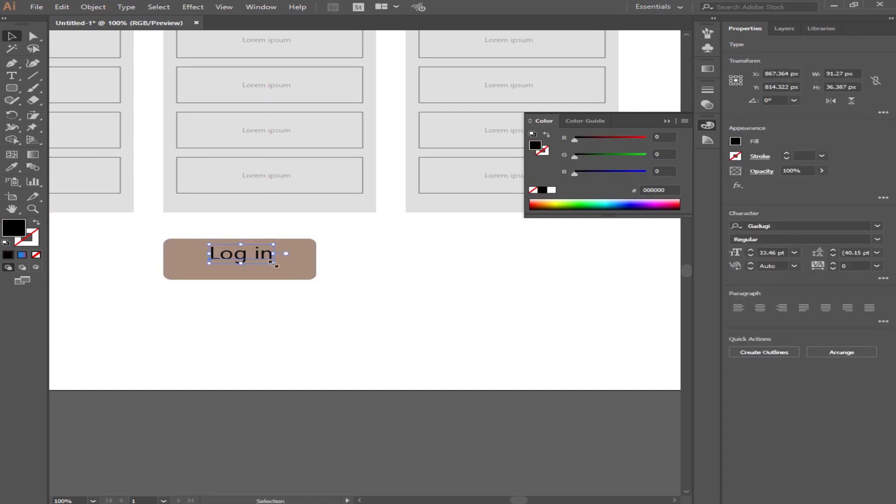
click(281, 269)
shift+click(266, 261)
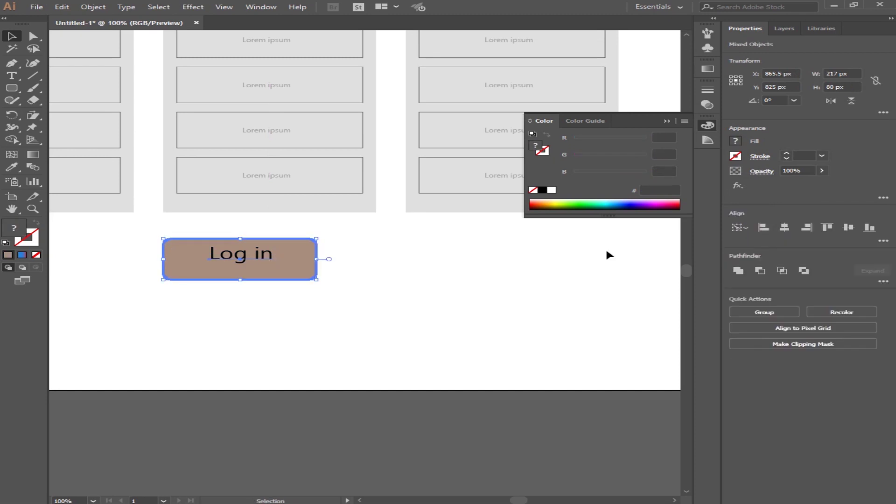
click(763, 227)
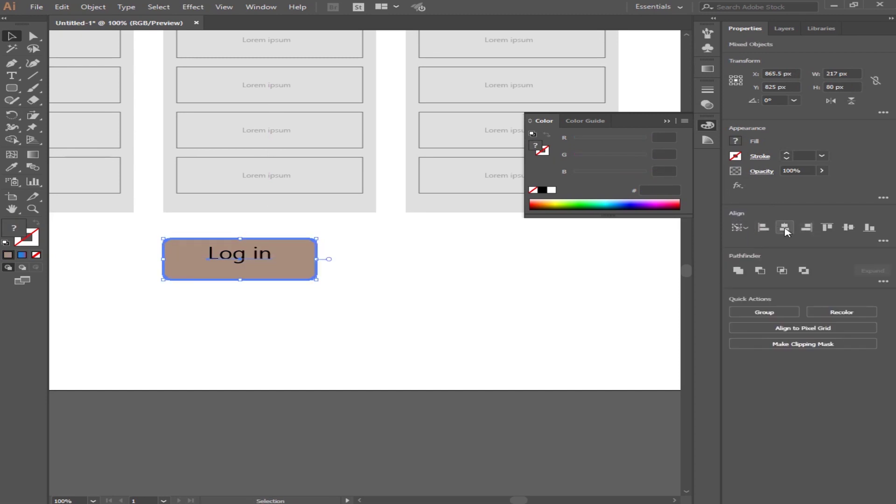
click(845, 227)
click(400, 303)
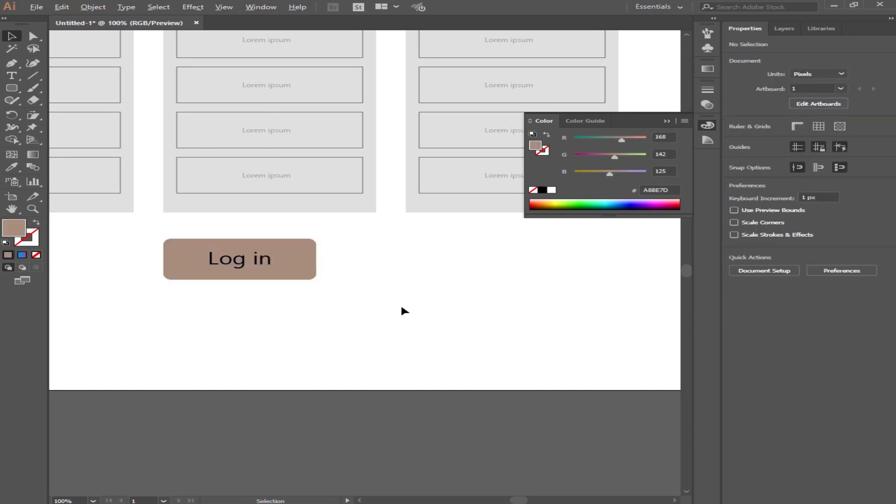
scroll(398, 302, up, 3)
key(ctrl+minus)
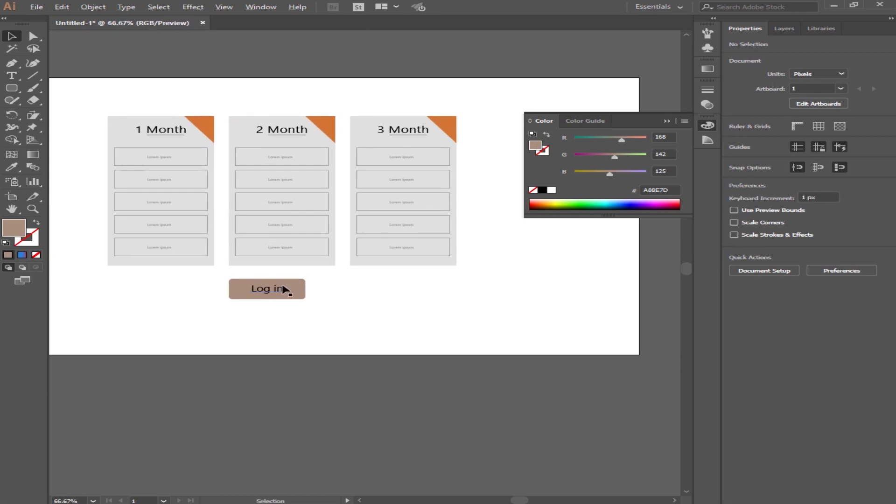
scroll(282, 284, up, 2)
Step: Make the Log in text near-white with fill FCFCFC
click(276, 295)
double_click(14, 227)
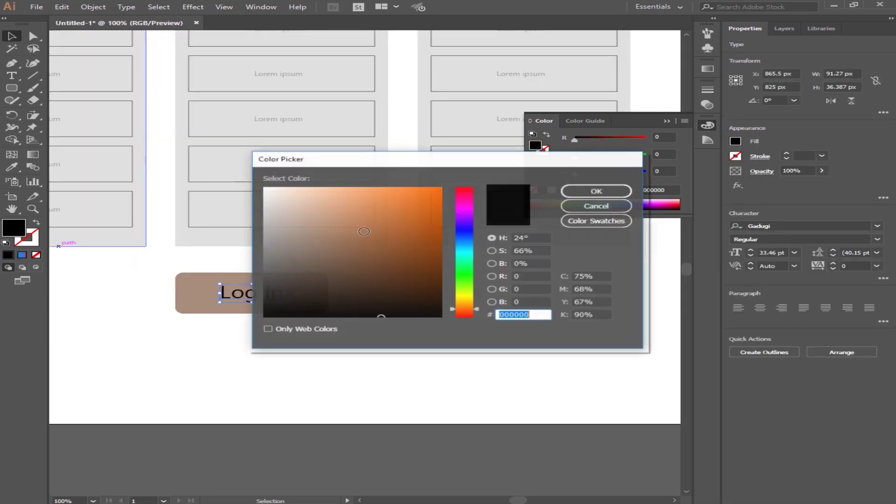
text(FCFCFC)
click(577, 190)
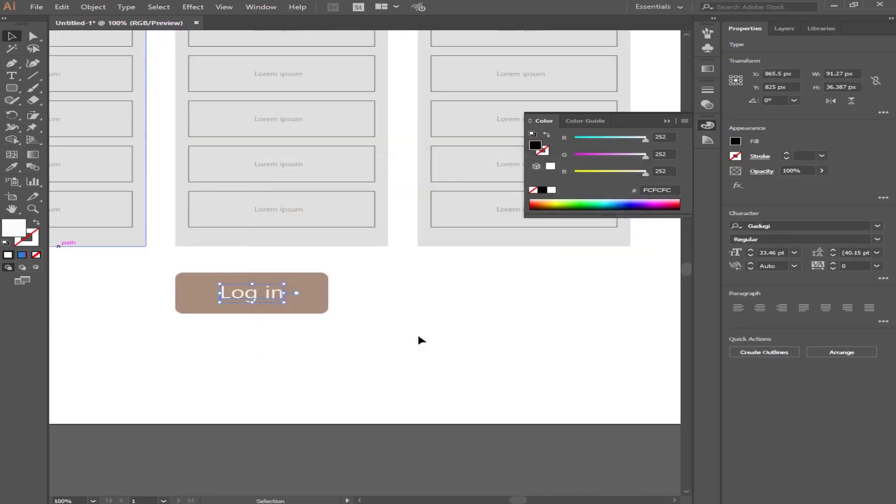
click(230, 322)
Step: Recolour the button rectangle blue (2E6DDB)
click(211, 312)
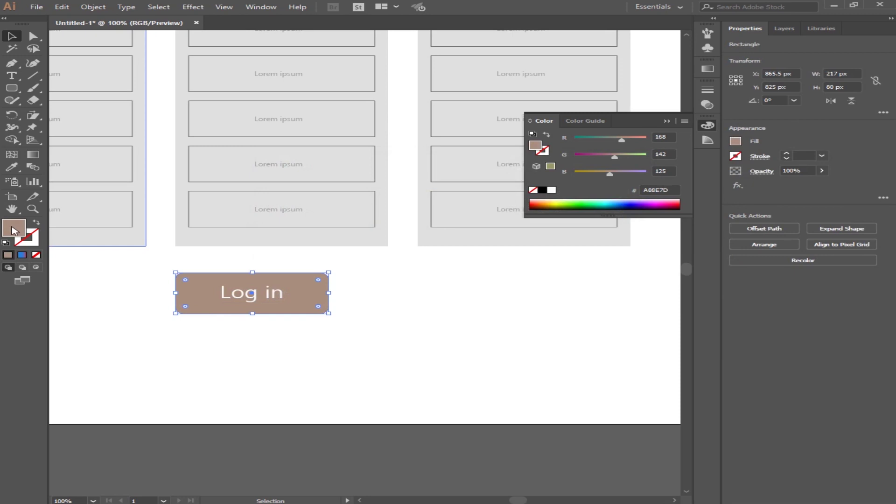
double_click(14, 229)
click(474, 240)
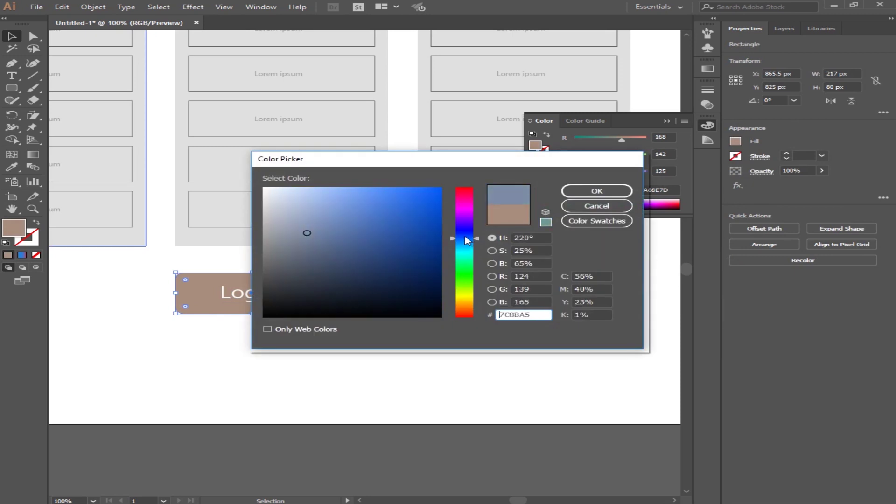
click(404, 204)
click(578, 191)
click(429, 297)
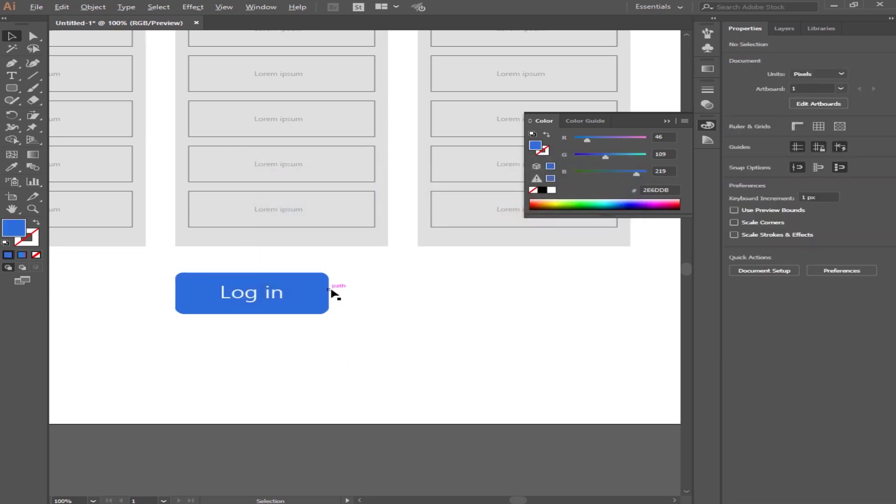
key(ctrl+minus)
key(ctrl+minus)
mouse_move(374, 295)
mouse_down()
mouse_move(328, 315)
mouse_move(287, 308)
mouse_move(305, 308)
mouse_up()
Step: Narrow the blue button to about 171 px wide and re-centre the Log in text on it
click(287, 308)
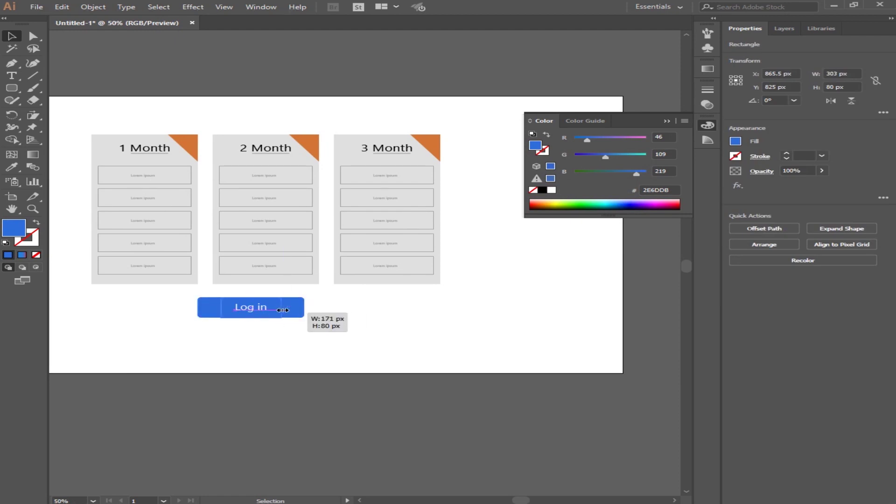
key(ctrl+z)
click(254, 324)
scroll(257, 328, up, 2)
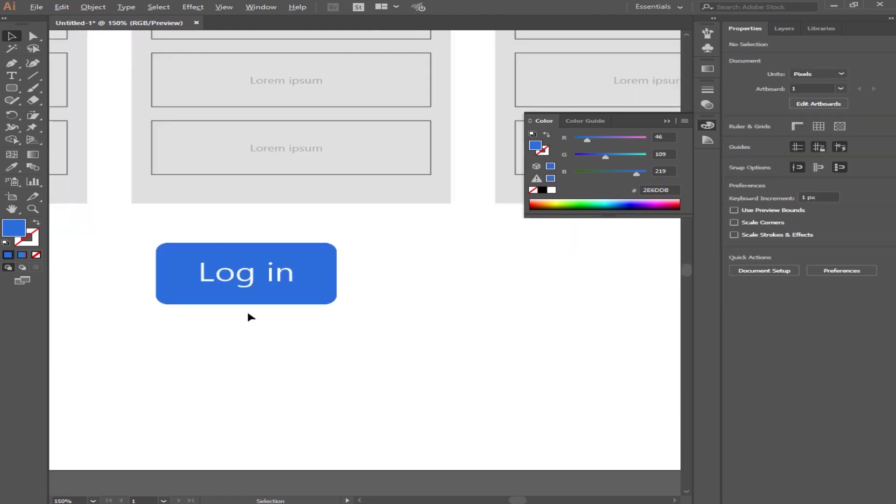
click(248, 285)
drag(295, 260, 294, 261)
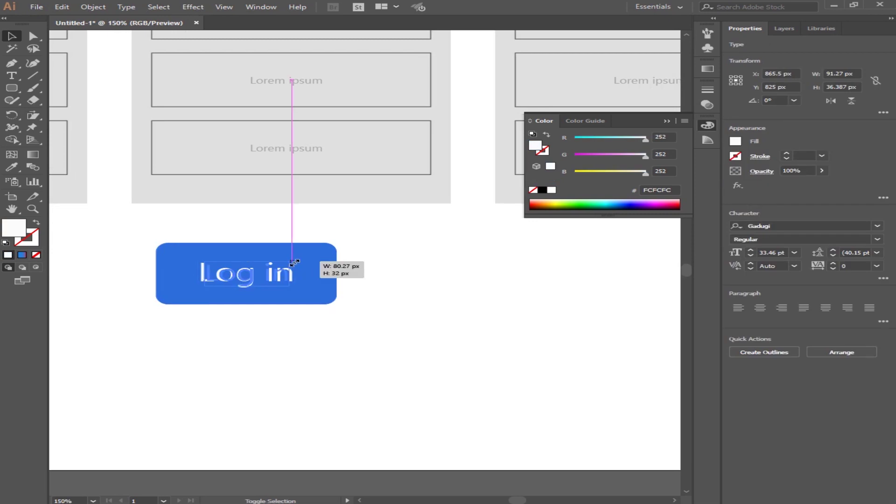
click(384, 274)
scroll(384, 274, down, 2)
scroll(404, 278, down, 1)
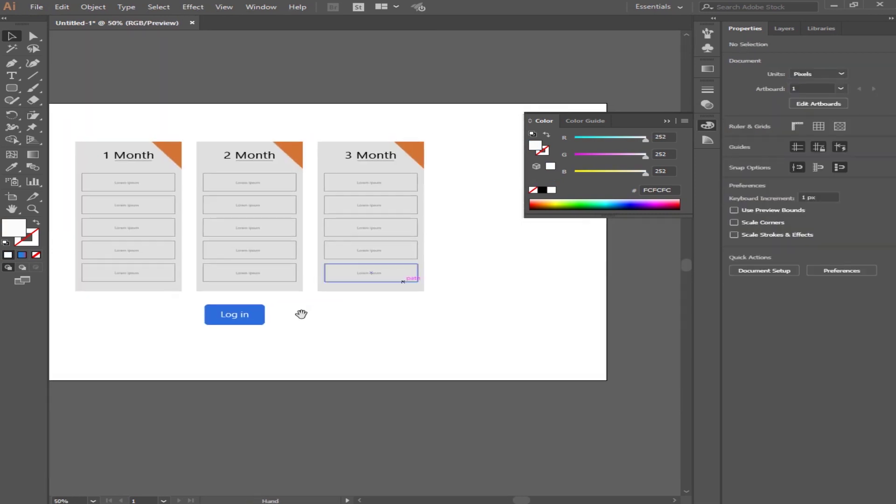
Step: Move the button and its label beneath the 2 Month card and close the Color panel
drag(193, 295, 295, 350)
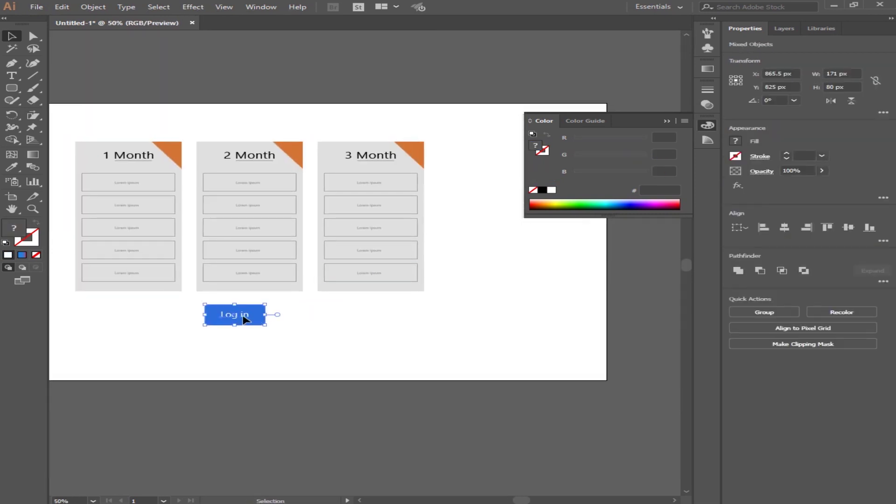
drag(243, 319, 275, 328)
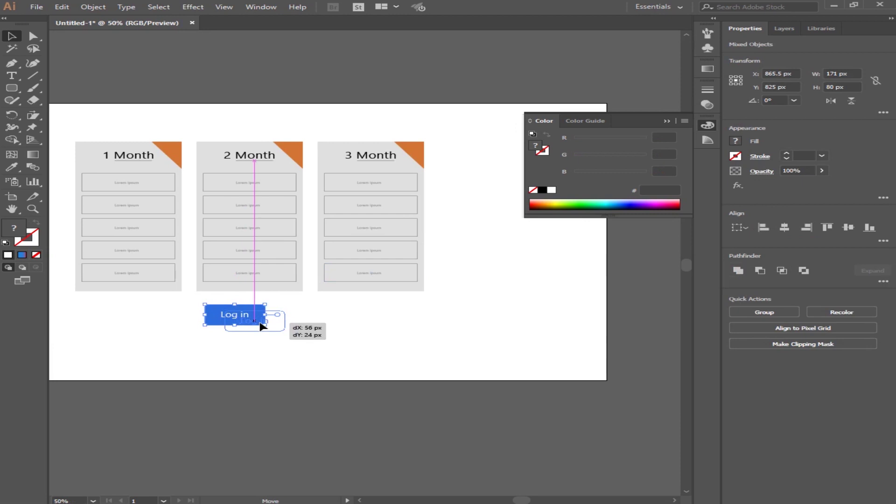
click(347, 327)
key(ctrl+minus)
key(ctrl+minus)
drag(366, 333, 351, 330)
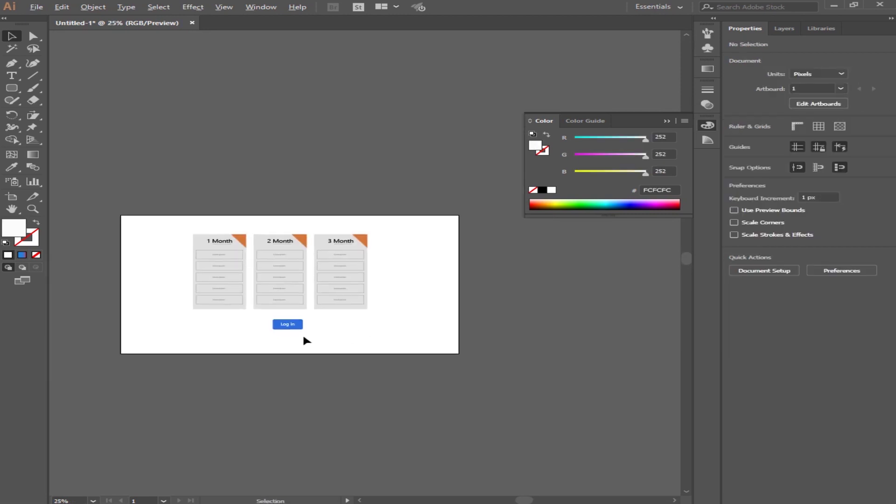
scroll(304, 337, up, 1)
click(671, 122)
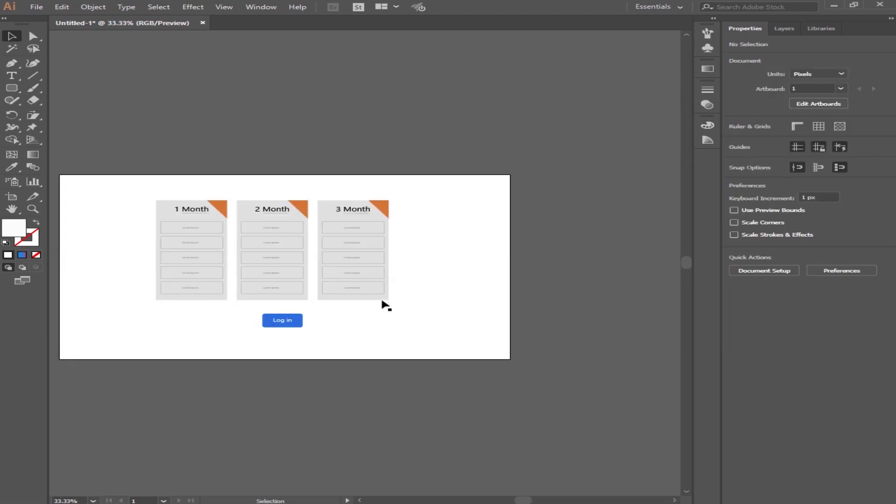
scroll(356, 311, left, 2)
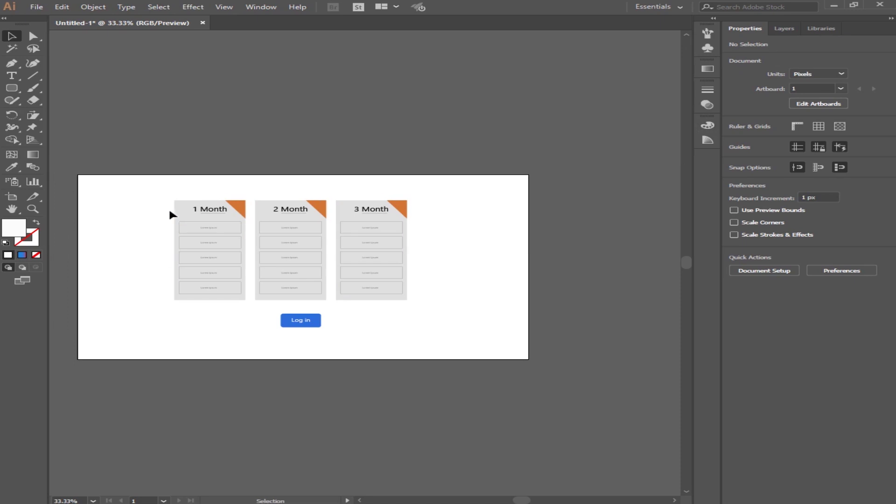